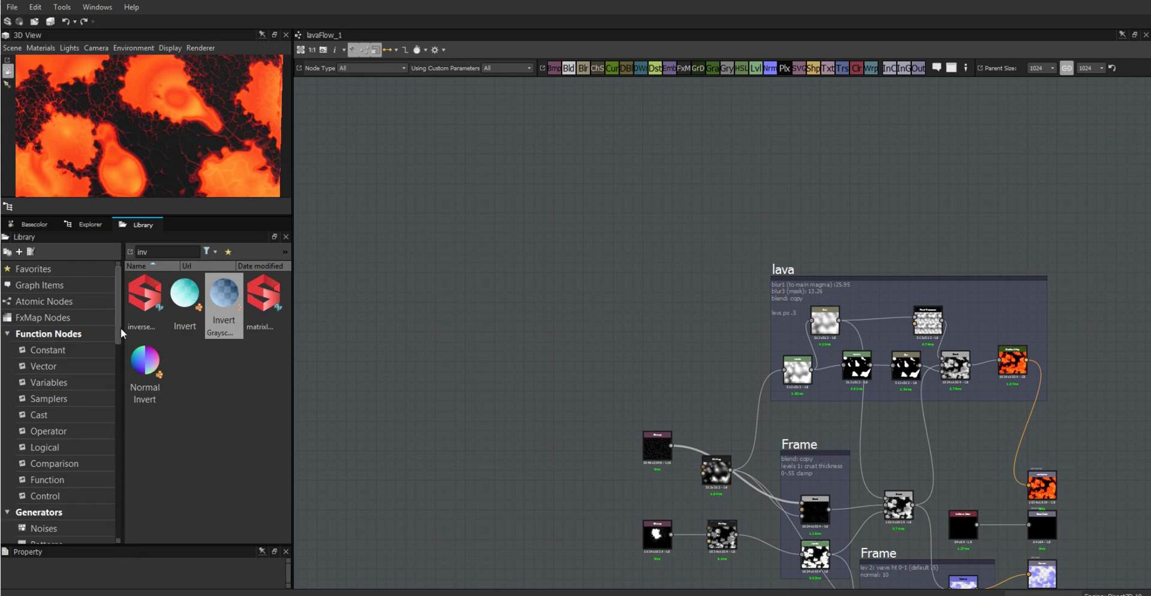
# Step: Scroll the Library tree and list the My Stuff > Animated Masks folder
pyautogui.moveTo(118, 328); pyautogui.dragTo(121, 530)
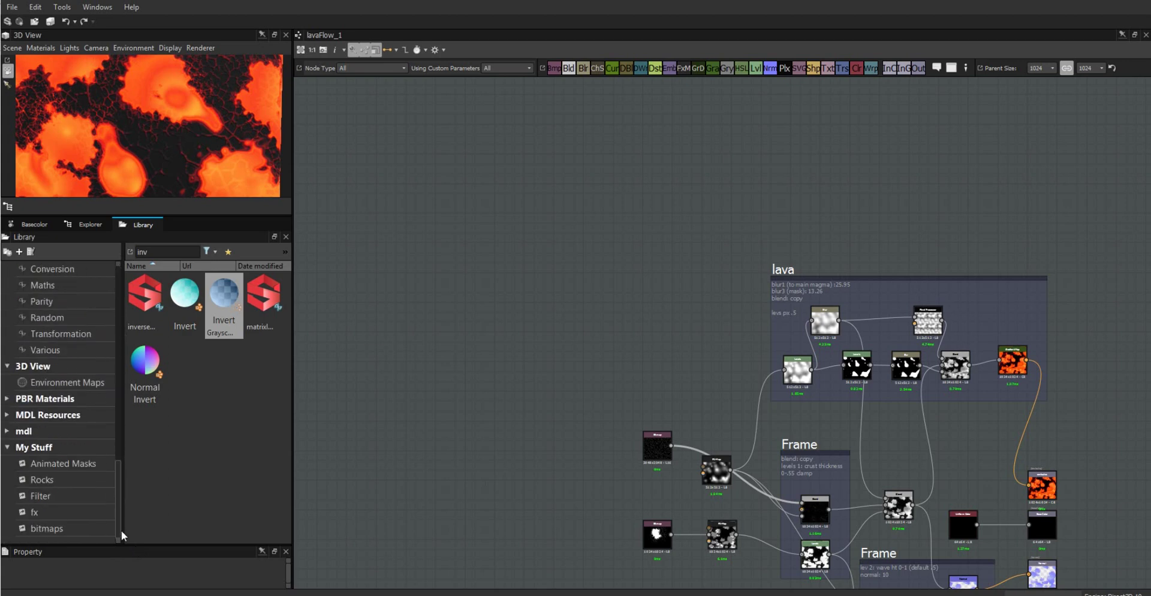
pyautogui.click(76, 446)
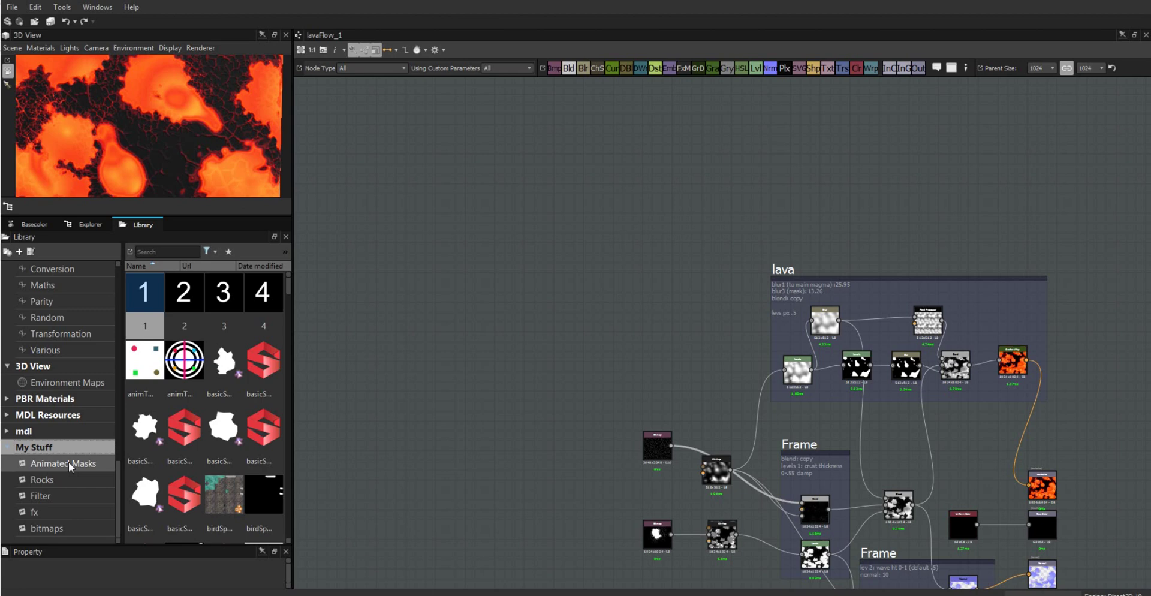
pyautogui.click(69, 464)
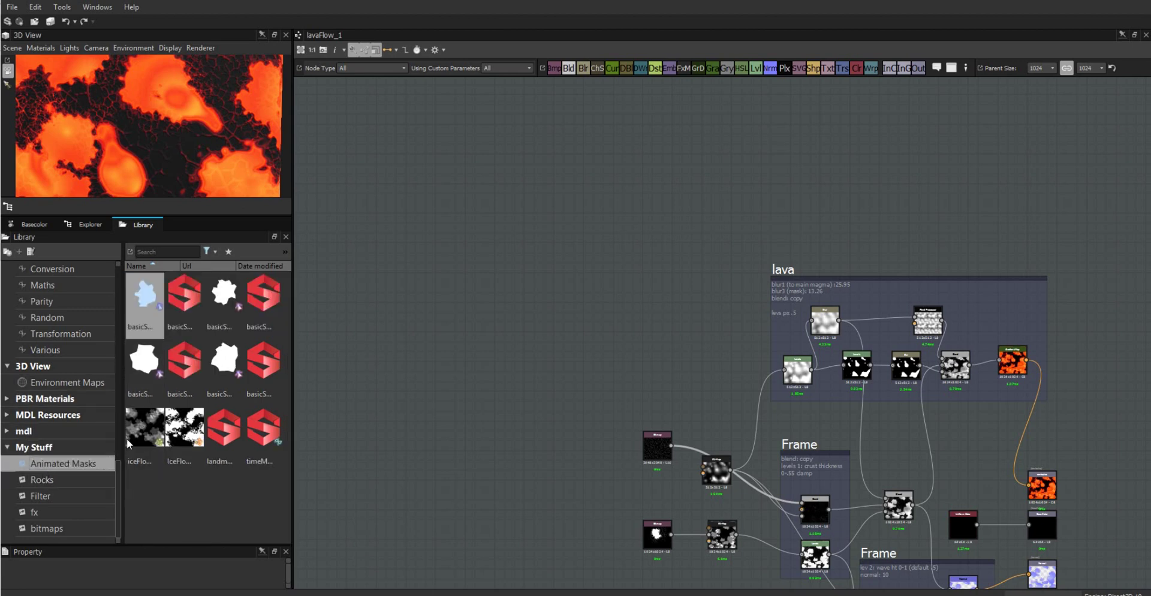
# Step: Collapse the Function Nodes, Generators, Filters, Material Filters, Mesh Adaptive and Functions categories
pyautogui.moveTo(119, 460); pyautogui.dragTo(119, 268)
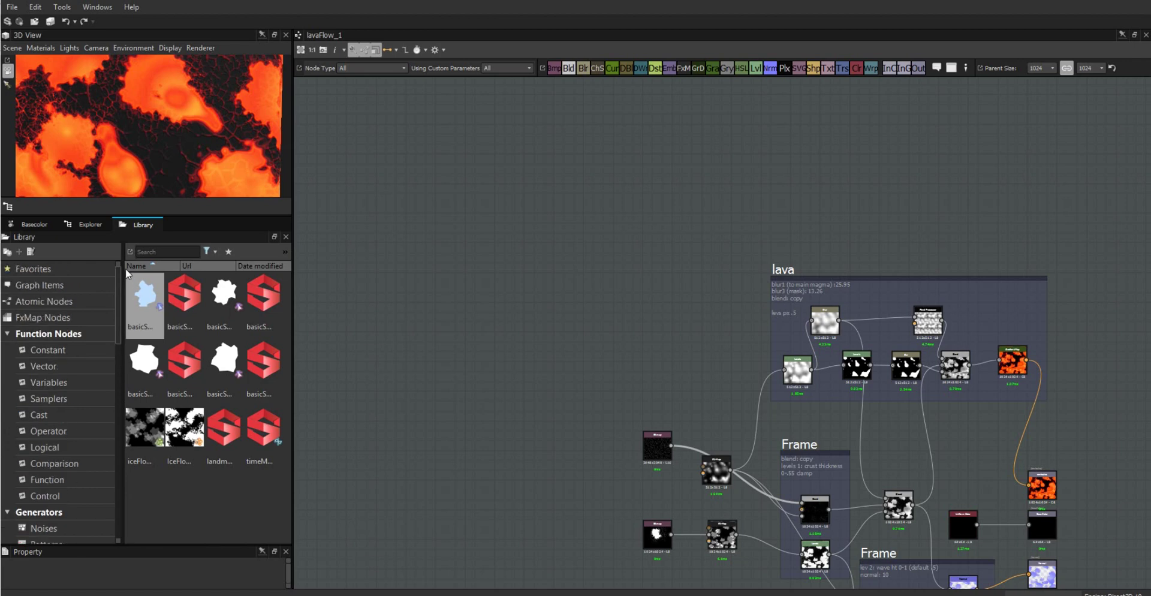
pyautogui.click(7, 333)
pyautogui.click(7, 350)
pyautogui.click(7, 366)
pyautogui.click(7, 381)
pyautogui.click(8, 398)
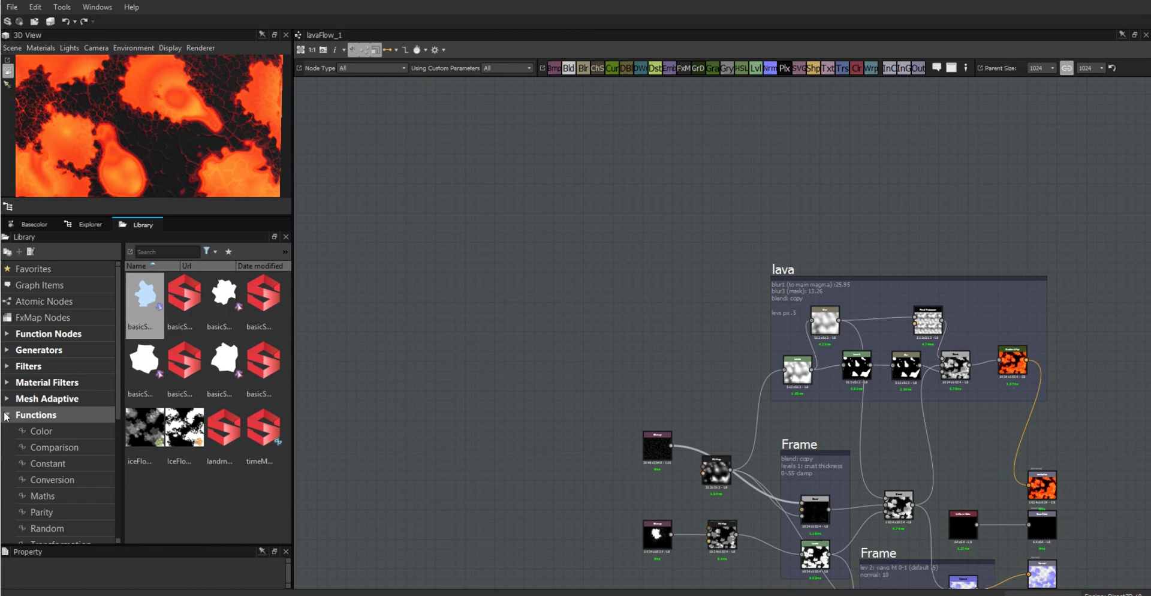
pyautogui.click(7, 414)
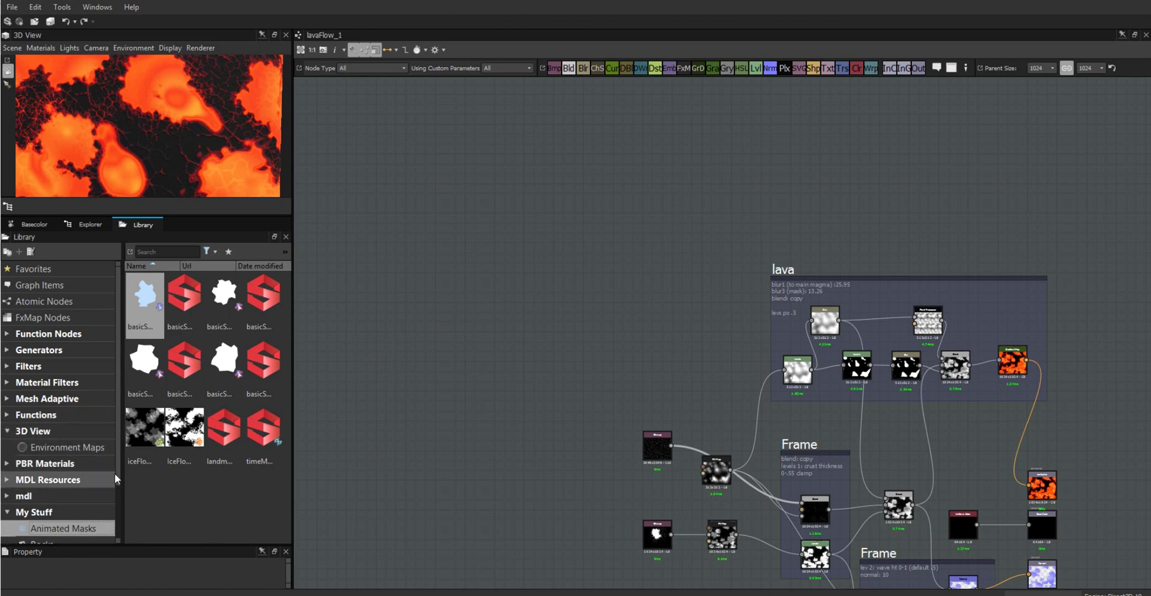
# Step: Reopen My Stuff and show the Animated Masks folder contents again
pyautogui.click(113, 509)
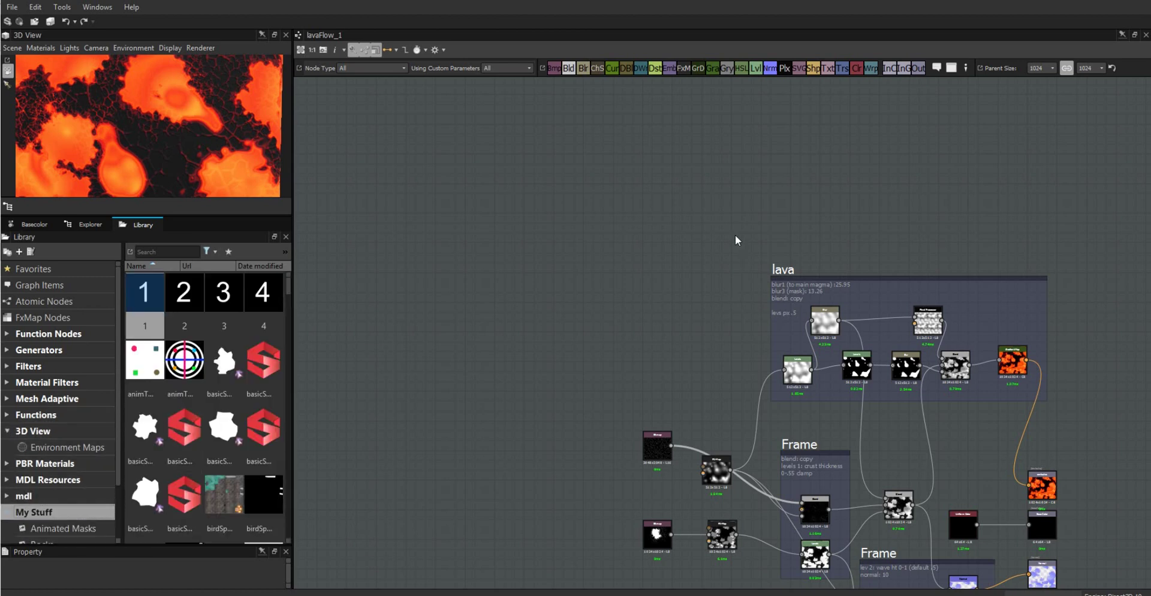
pyautogui.moveTo(117, 480); pyautogui.dragTo(116, 508)
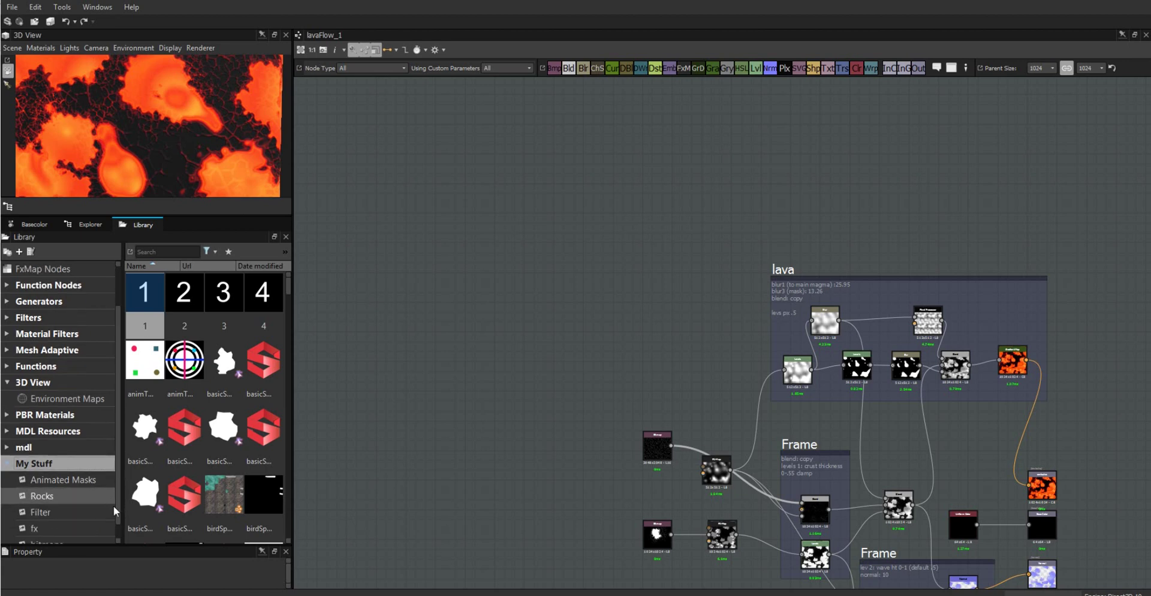
pyautogui.scroll(-1, 117, 531)
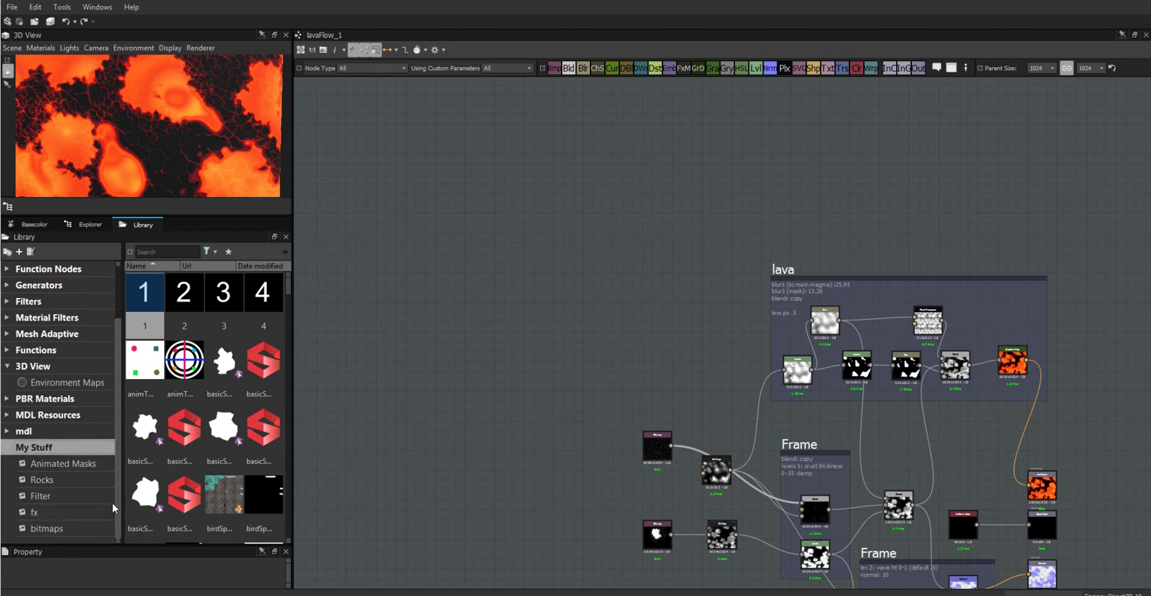
pyautogui.click(67, 464)
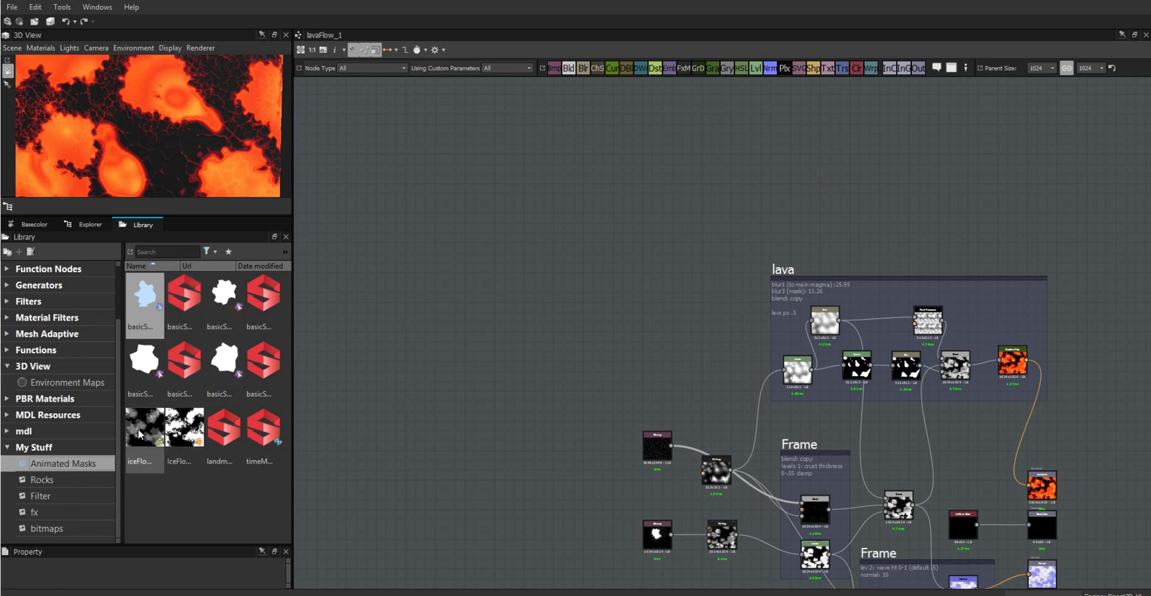
# Step: Drag the iceFlow mask into the lavaFlow_1 graph, accepting all iceFlow_1.sbs format updates
pyautogui.moveTo(184, 427); pyautogui.dragTo(540, 186)
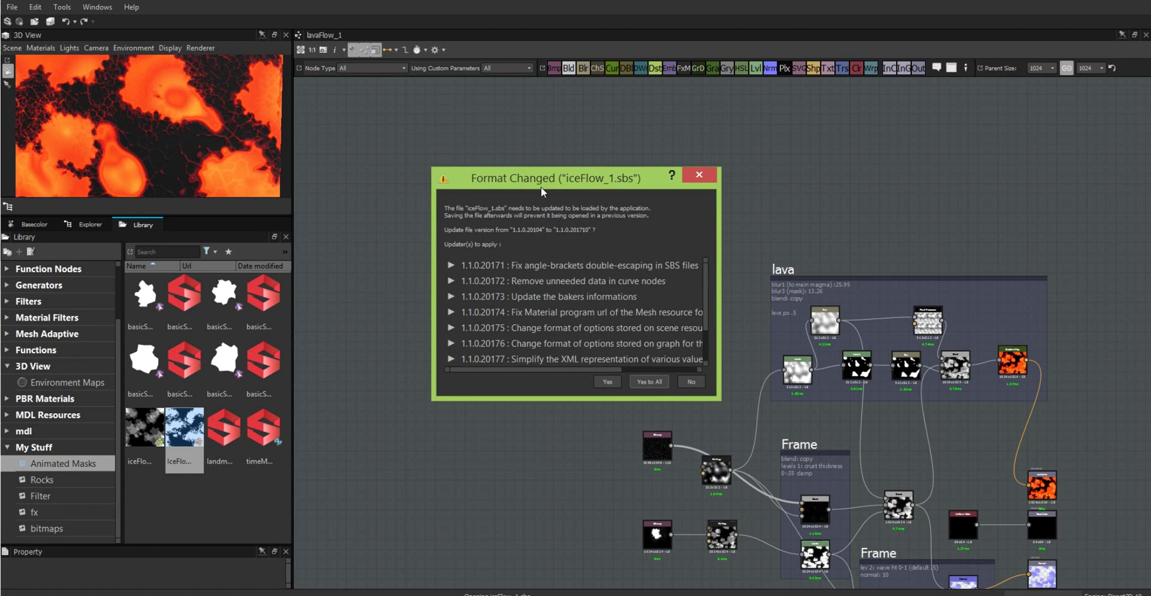
pyautogui.click(645, 382)
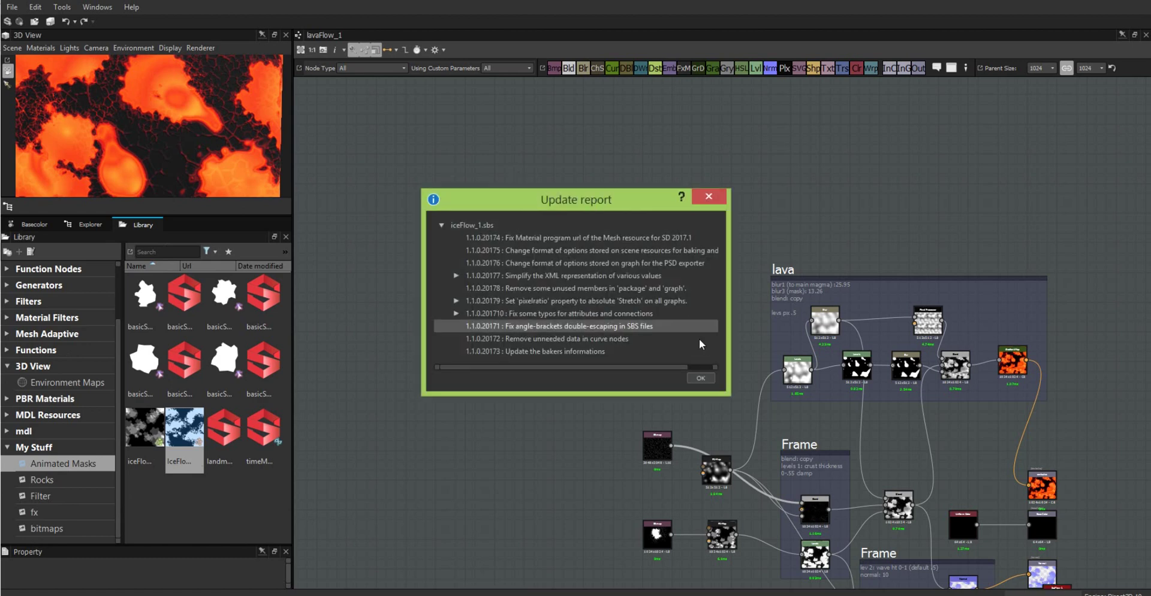
pyautogui.click(703, 379)
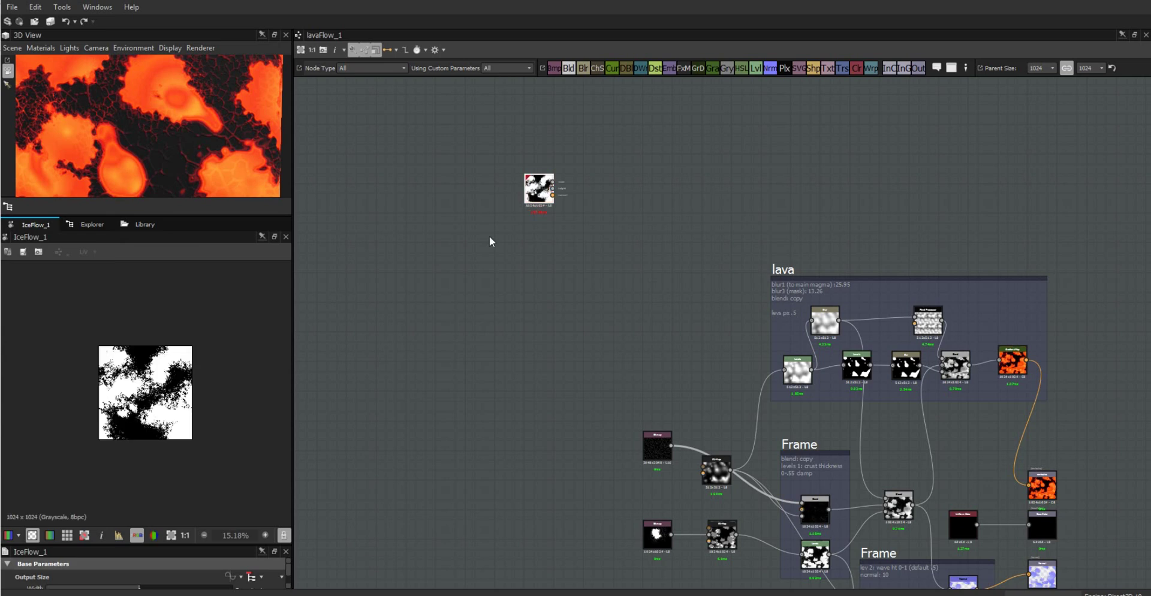
# Step: Reposition the new iceFlow node within the graph
pyautogui.moveTo(538, 194); pyautogui.dragTo(458, 273)
pyautogui.click(144, 224)
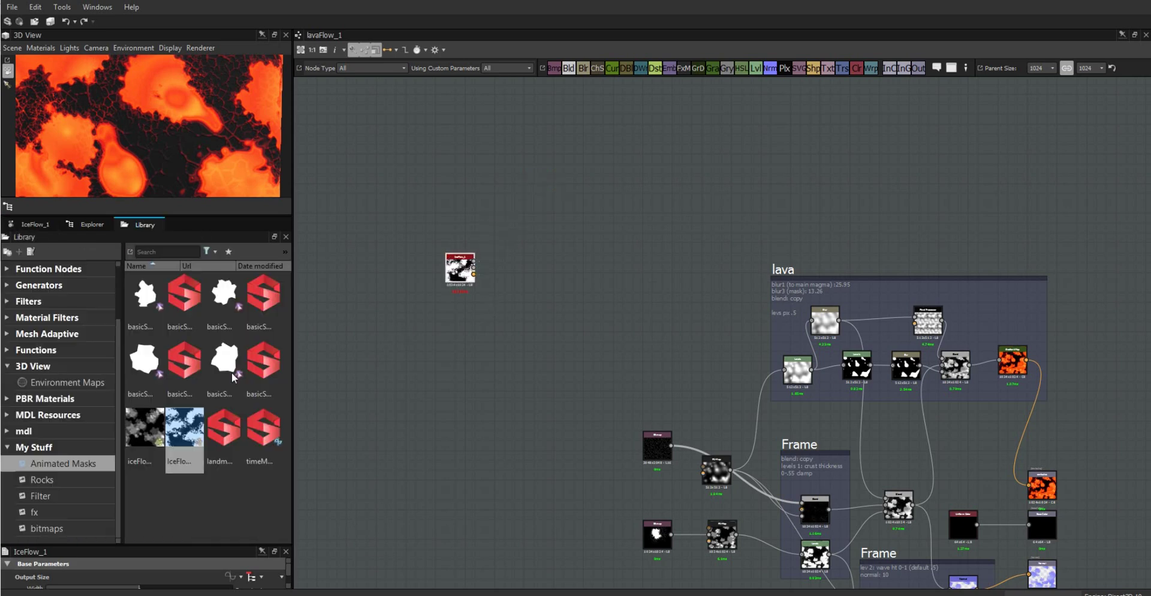
pyautogui.moveTo(463, 269); pyautogui.dragTo(660, 248)
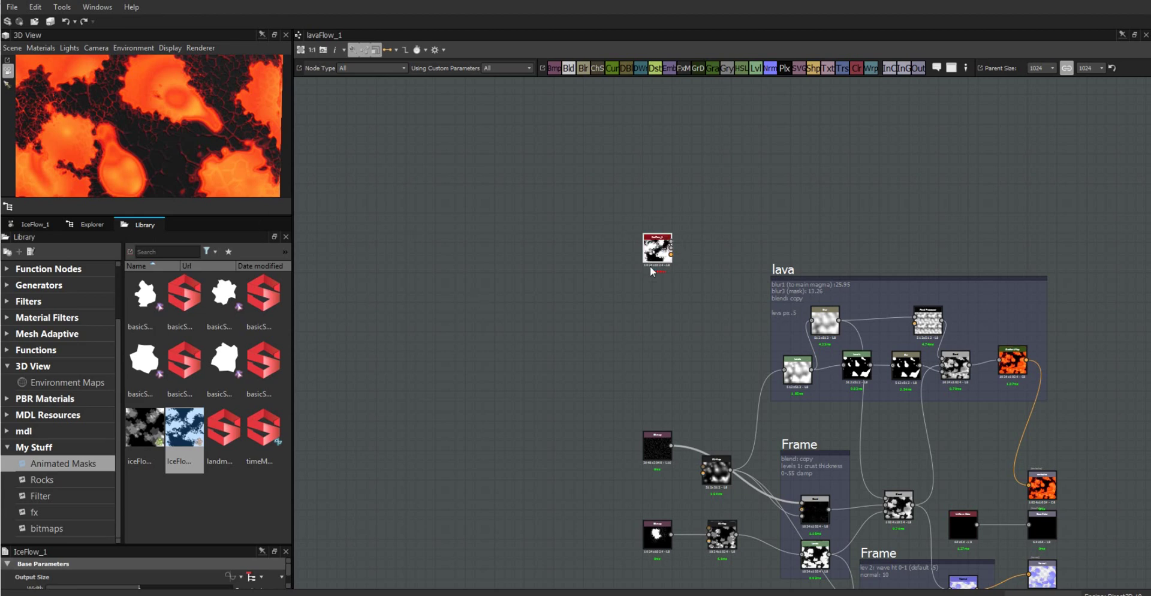
pyautogui.moveTo(593, 253); pyautogui.dragTo(596, 251)
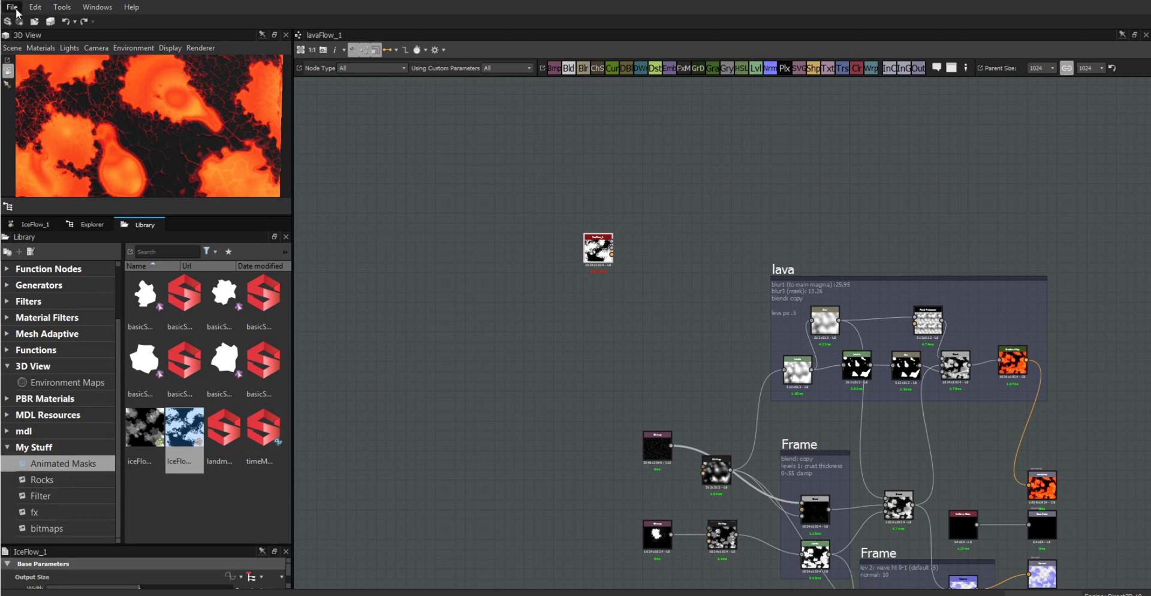
# Step: Open the application Preferences on its Projects page
pyautogui.click(12, 8)
pyautogui.moveTo(32, 7)
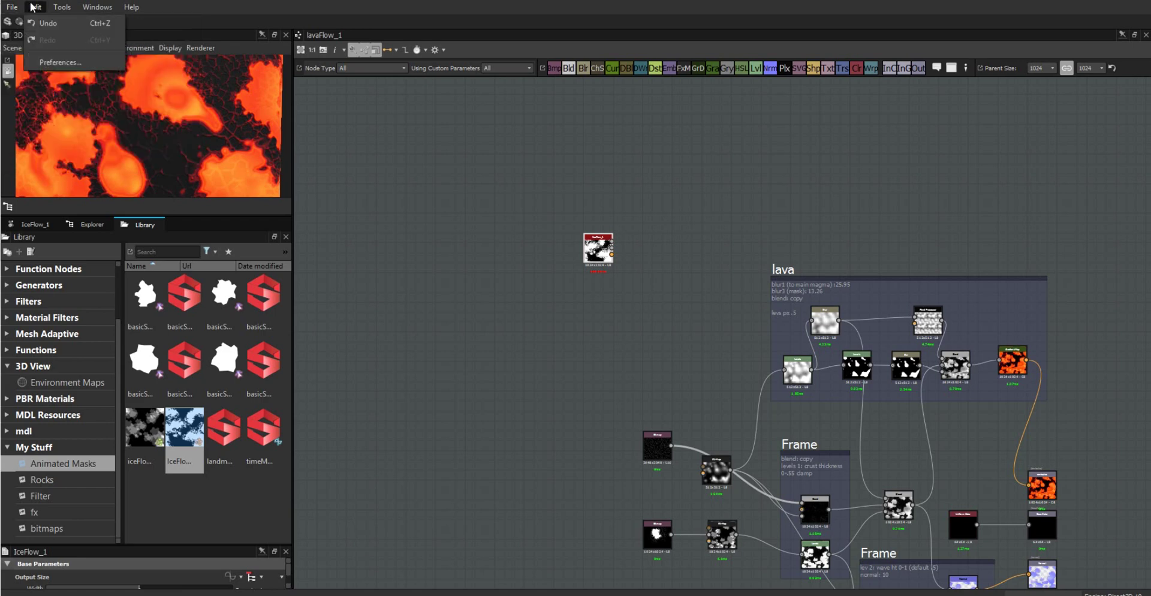
pyautogui.click(49, 60)
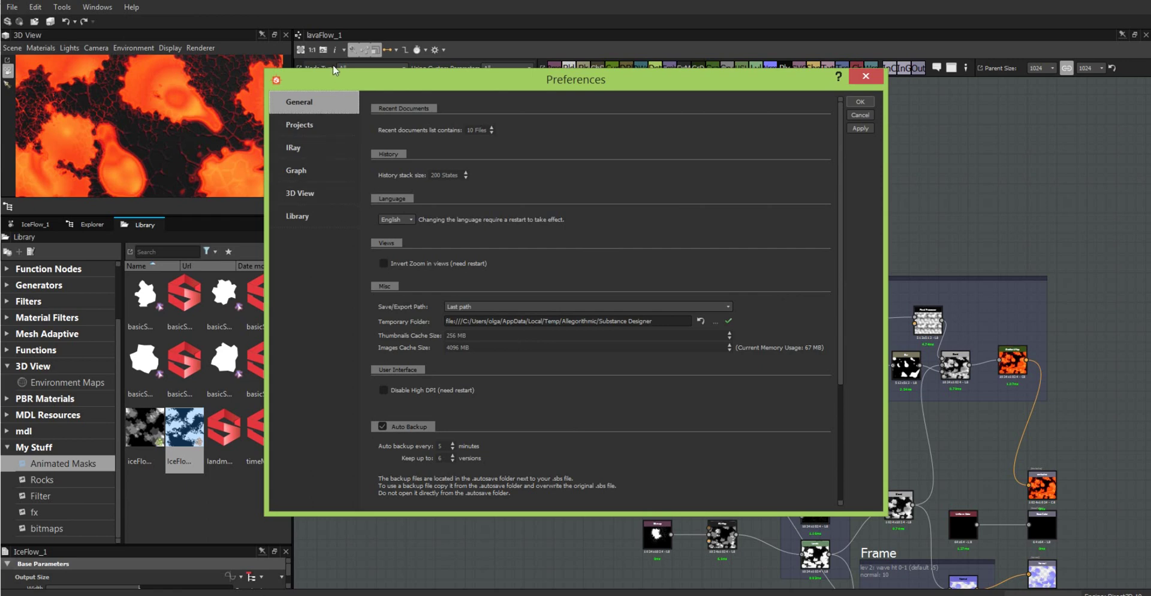
pyautogui.click(307, 126)
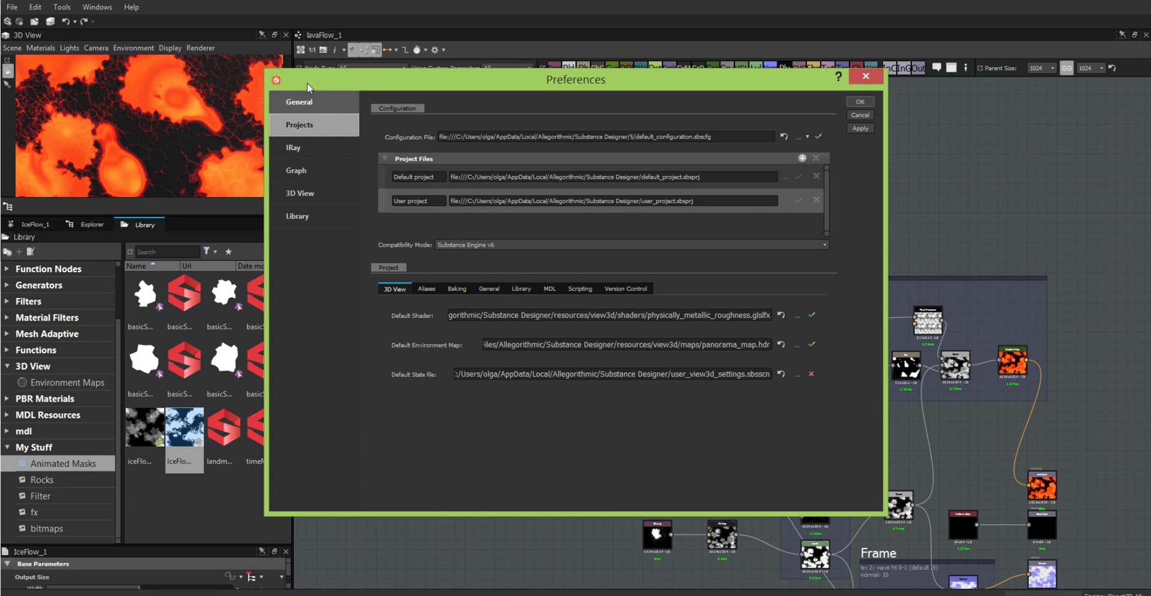
# Step: On the project Library tab, add the Documents folder as a library path
pyautogui.click(521, 289)
pyautogui.click(476, 350)
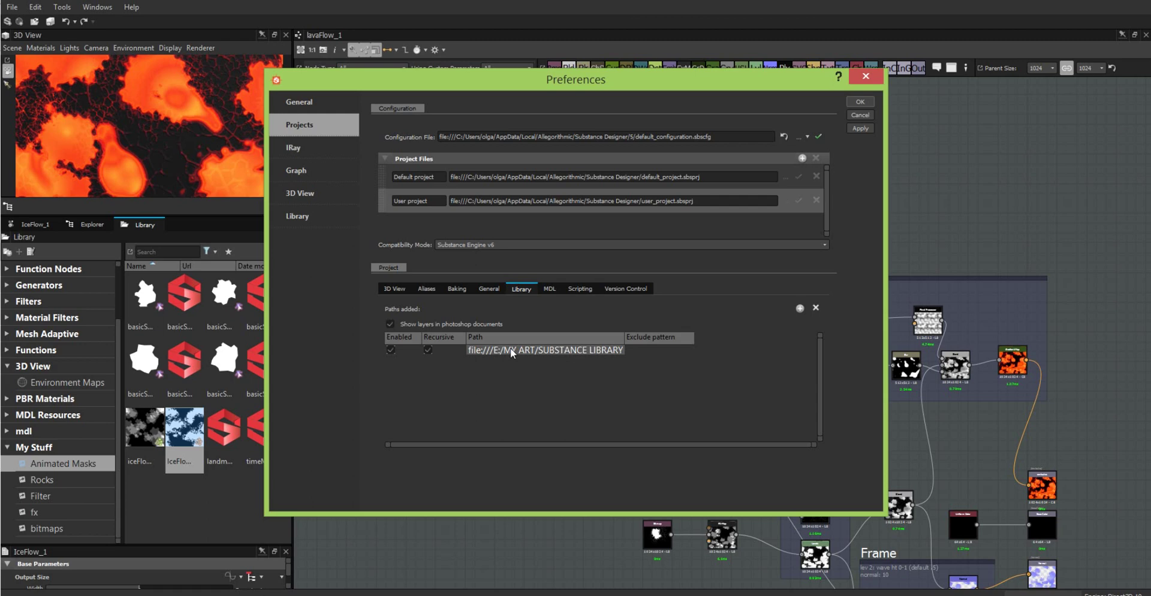
pyautogui.click(800, 308)
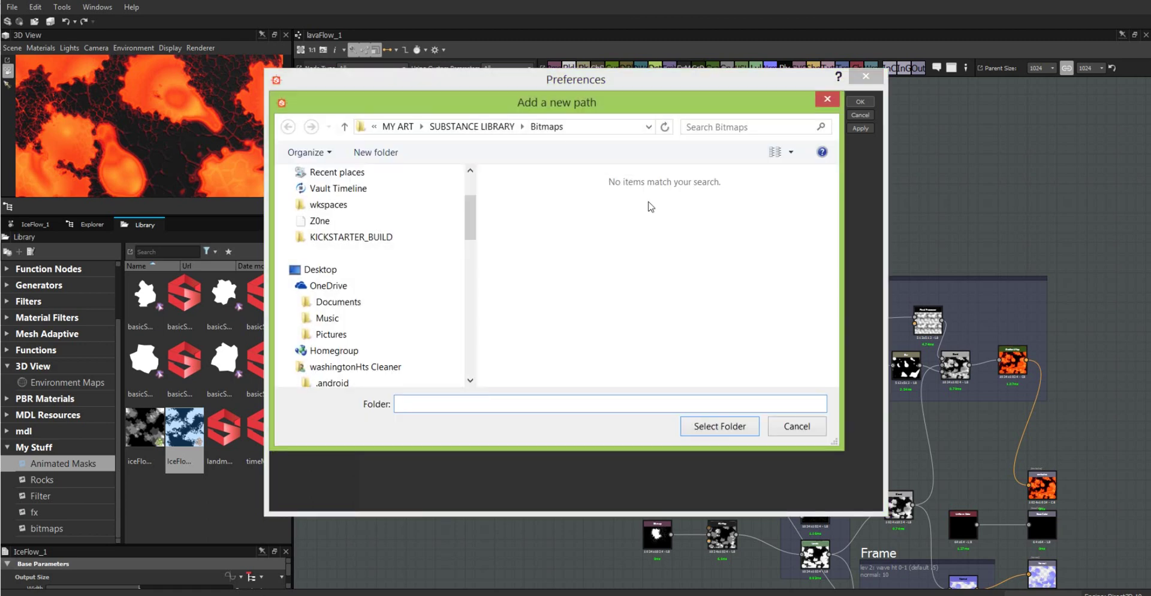
pyautogui.moveTo(530, 107); pyautogui.dragTo(386, 81)
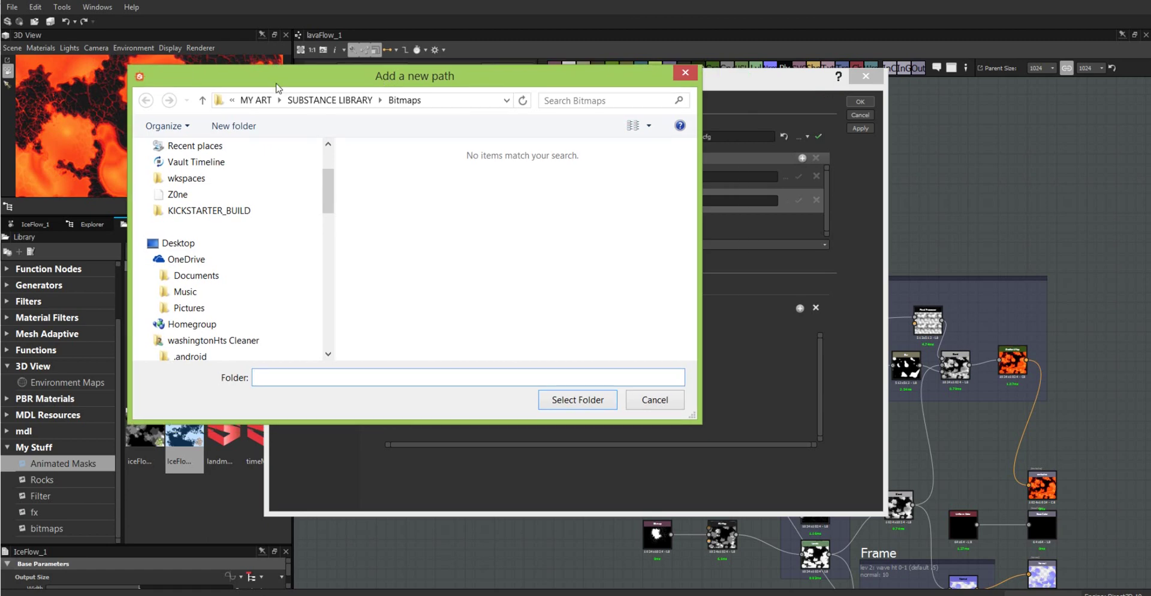
pyautogui.click(185, 276)
pyautogui.click(590, 402)
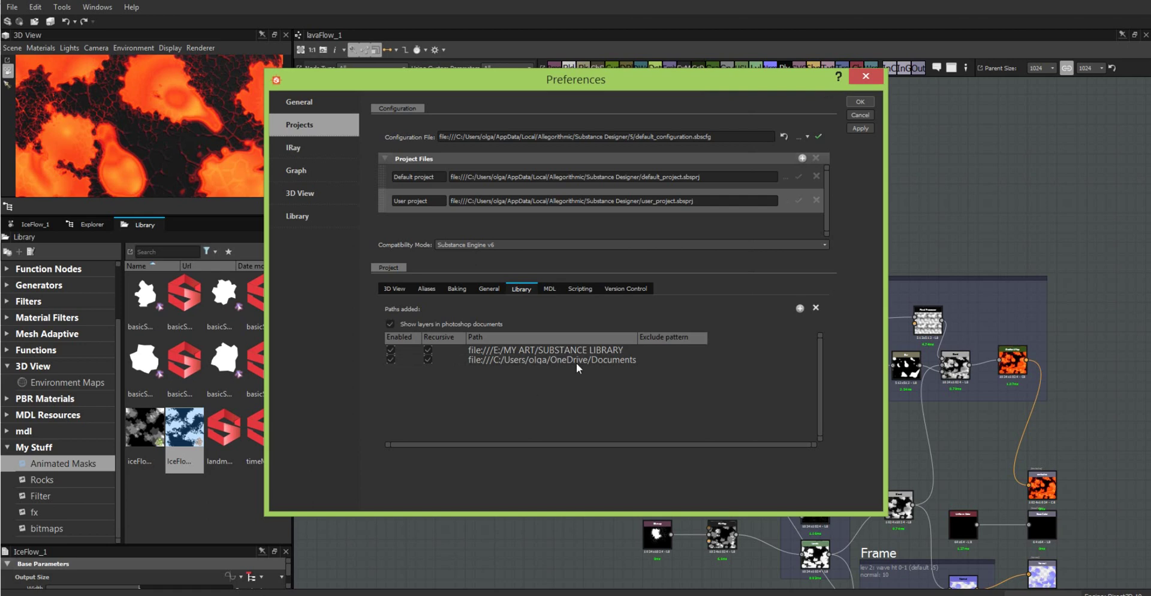
# Step: Remove the Documents path, confirm E:/MY ART/SUBSTANCE LIBRARY as library path, and close Preferences
pyautogui.click(500, 359)
pyautogui.click(816, 307)
pyautogui.moveTo(469, 80); pyautogui.dragTo(575, 101)
pyautogui.doubleClick(636, 371)
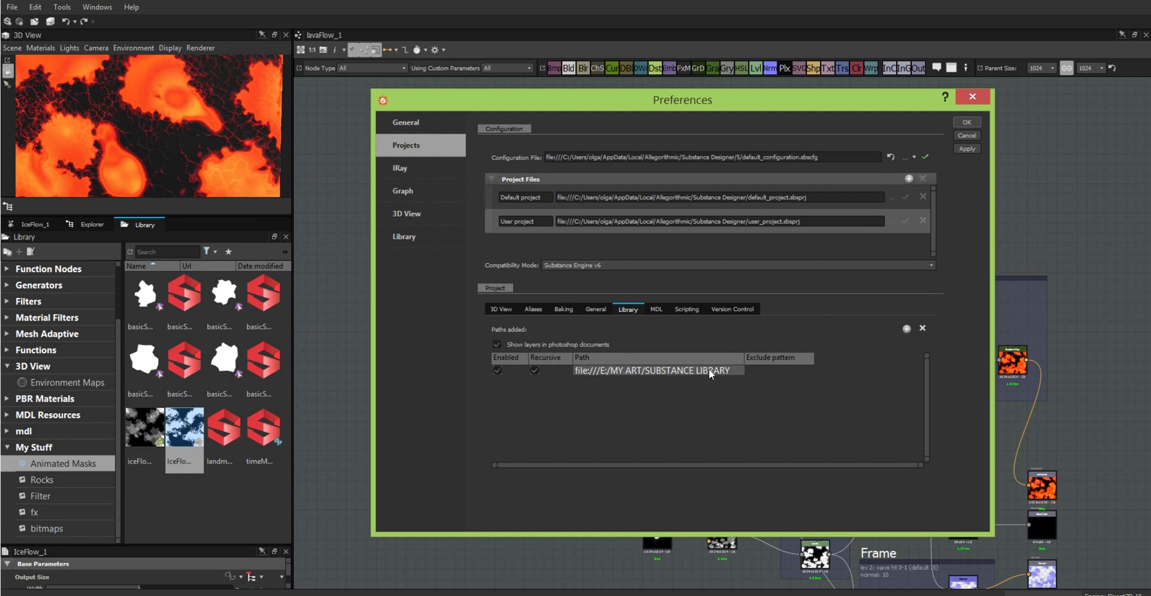
pyautogui.click(675, 400)
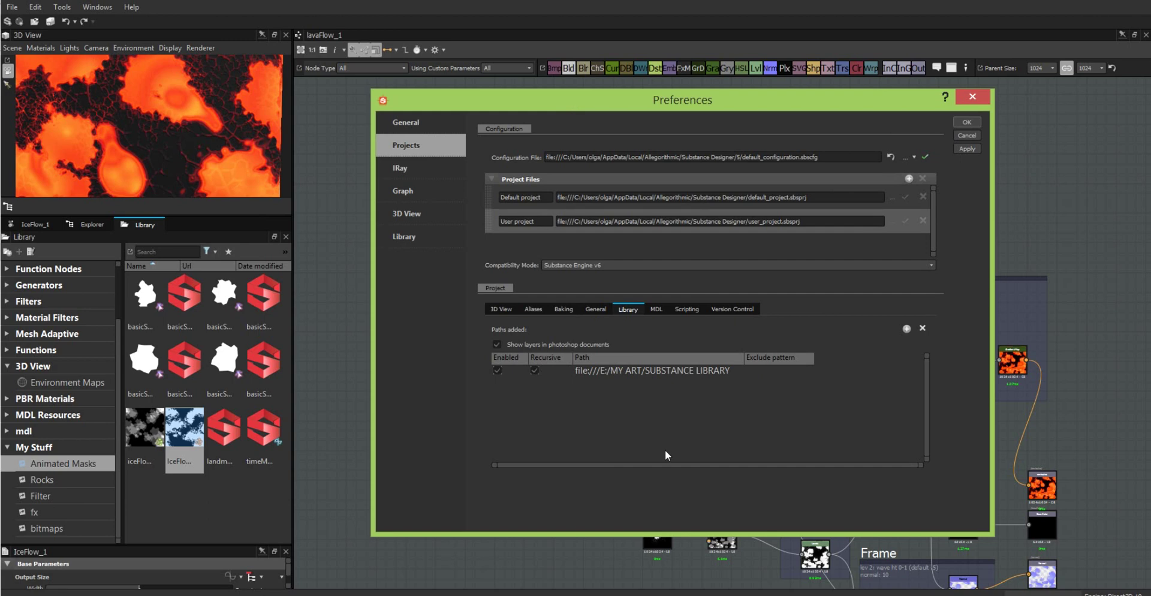
pyautogui.click(973, 96)
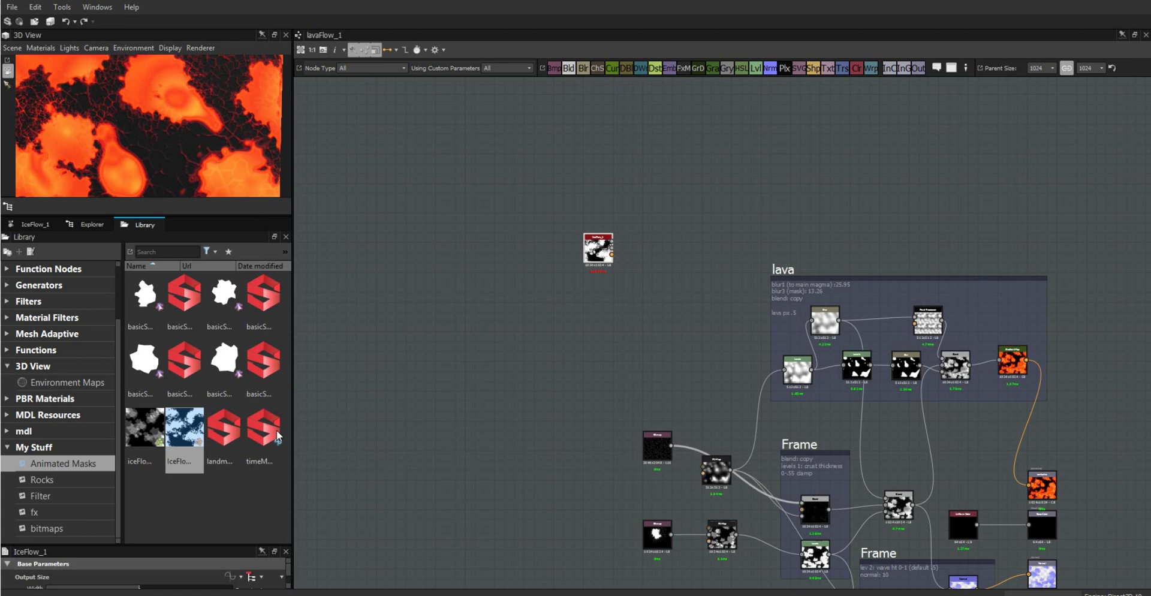
# Step: Browse the My Stuff and Animated Masks contents, then collapse the My Stuff folder
pyautogui.click(45, 449)
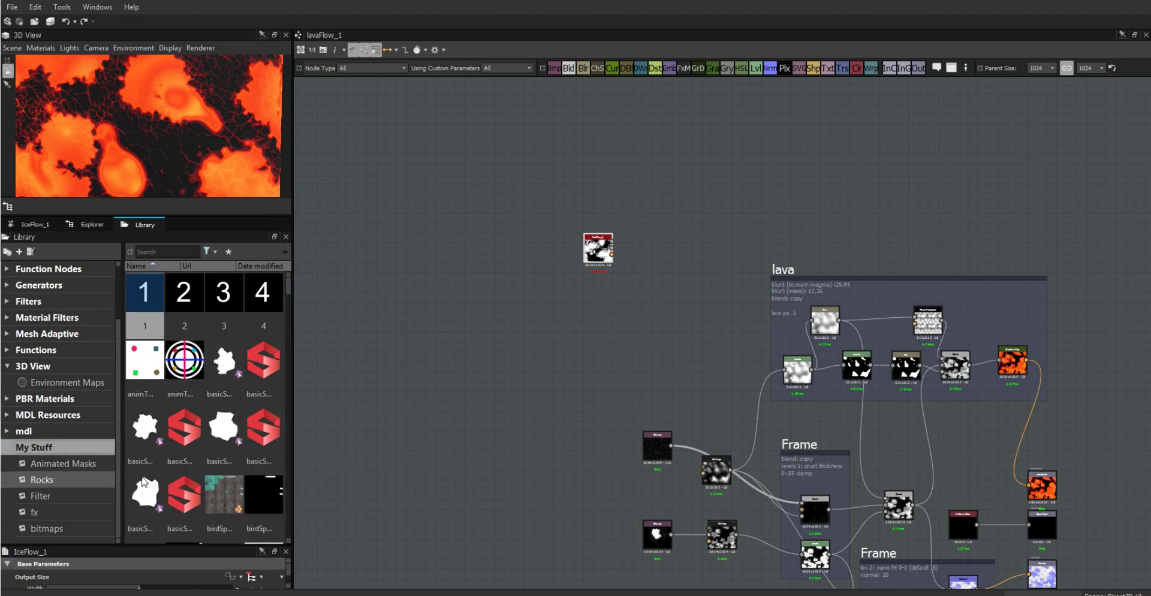
pyautogui.moveTo(288, 283); pyautogui.dragTo(289, 364)
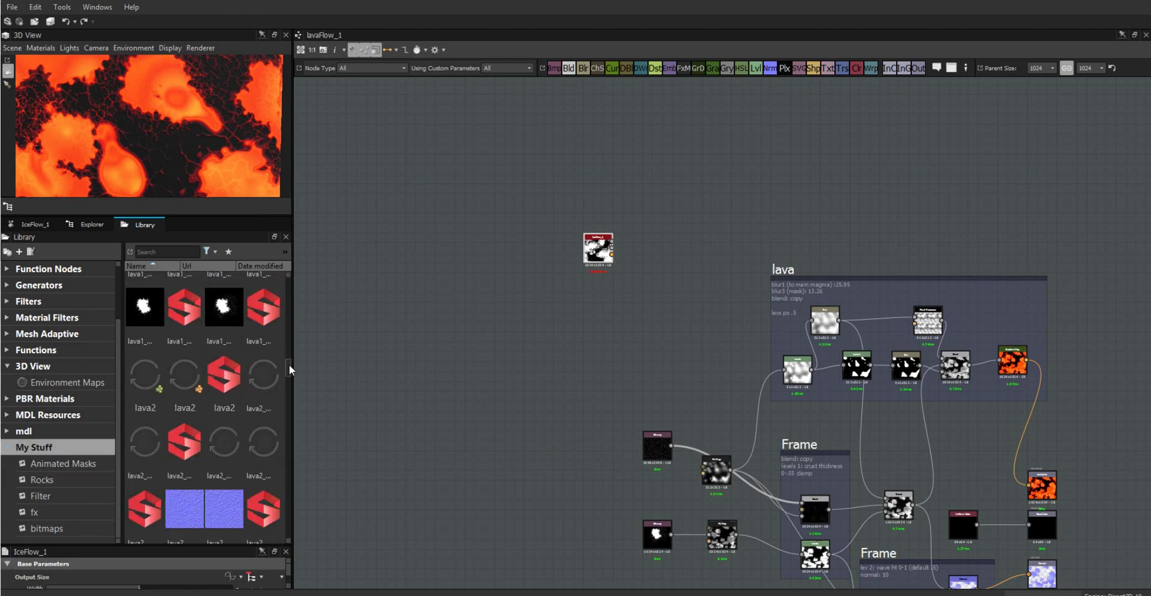
pyautogui.click(45, 462)
pyautogui.click(40, 449)
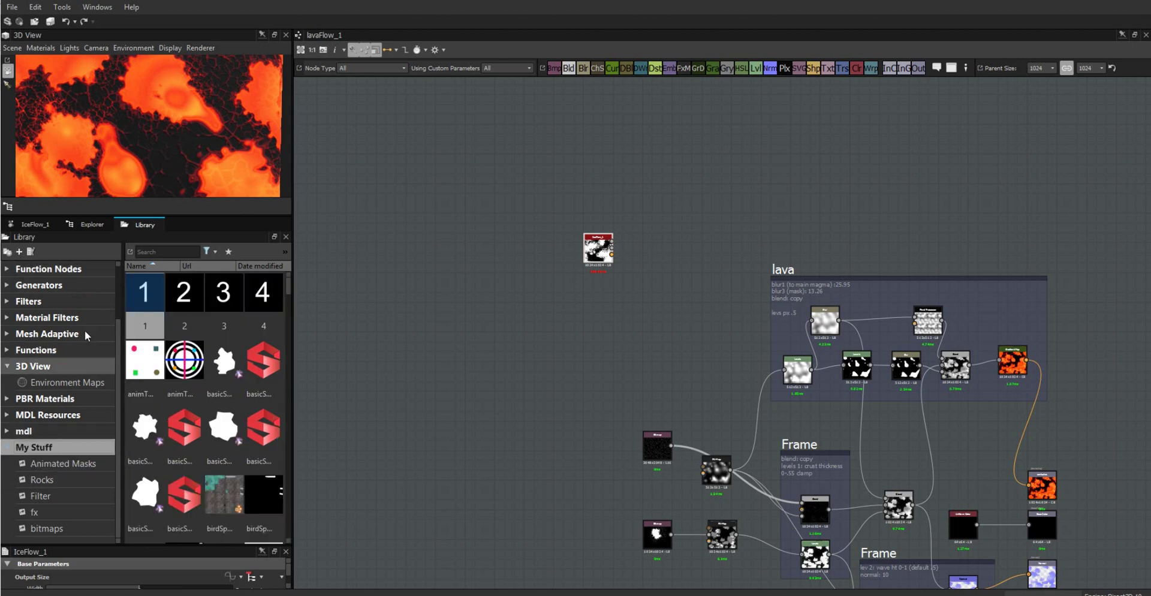
pyautogui.click(6, 448)
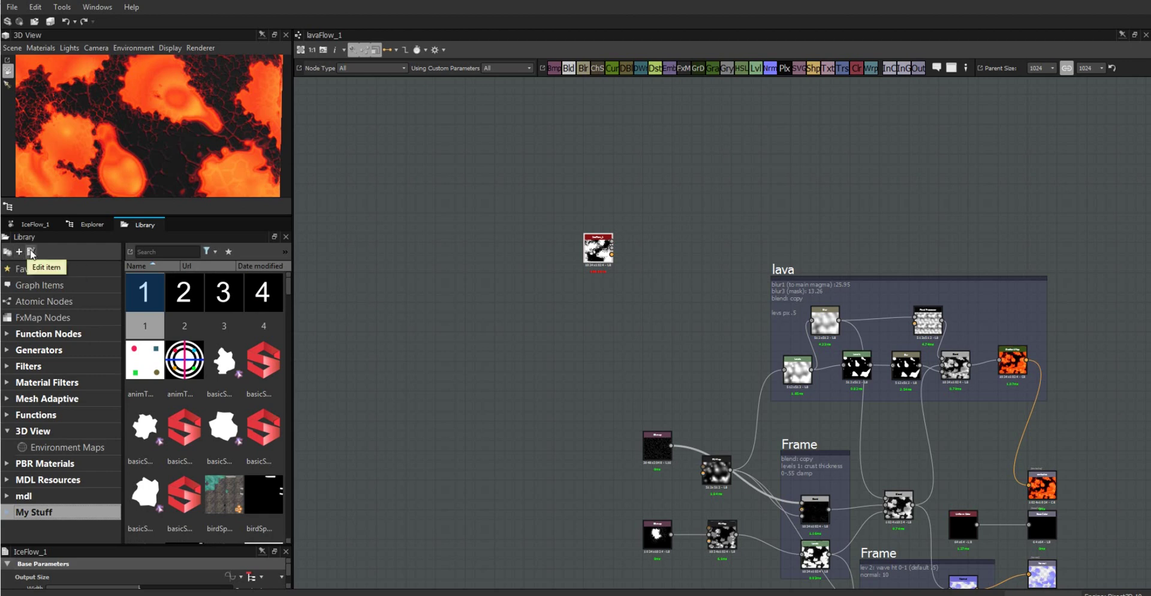
# Step: Create a new library folder and rename it from Folder 2 to DemoFolder
pyautogui.click(7, 252)
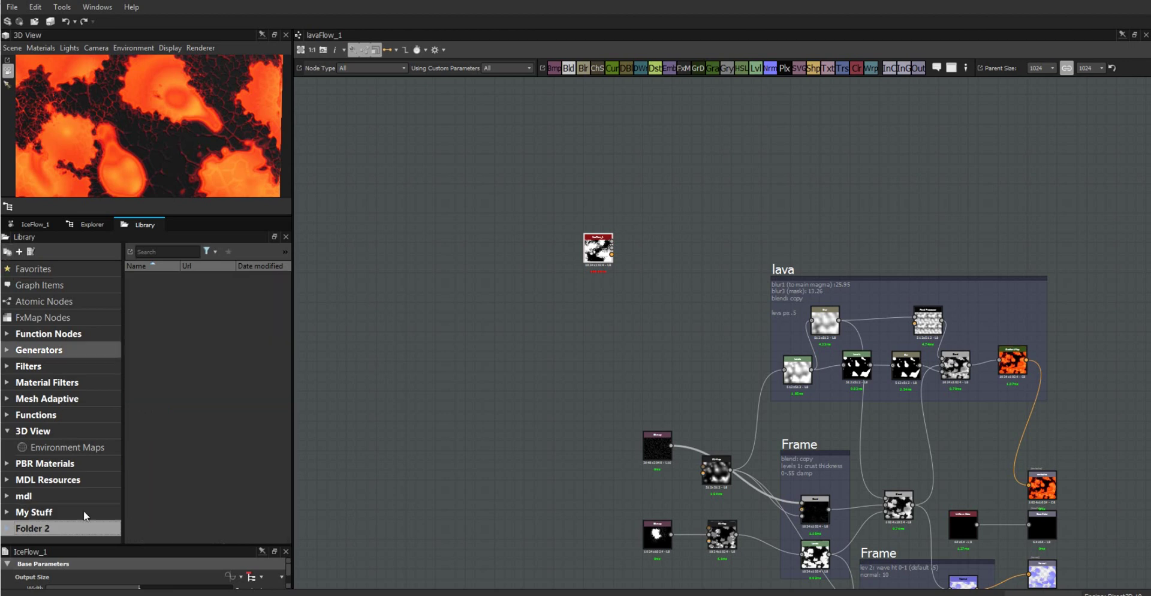
pyautogui.rightClick(51, 530)
pyautogui.click(59, 548)
pyautogui.write('Demo')
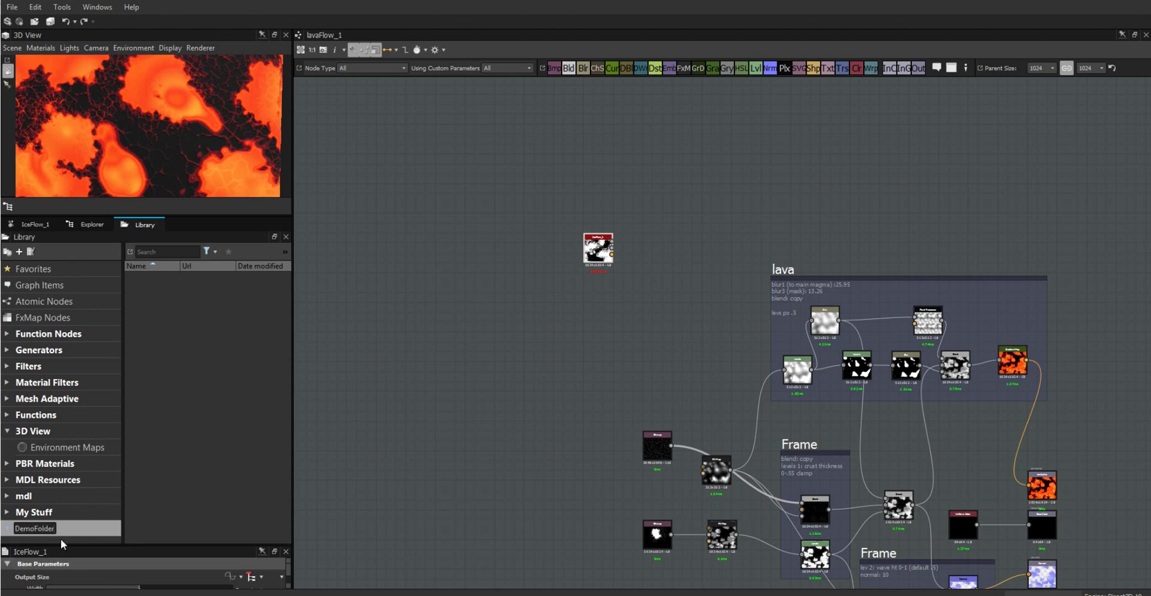
pyautogui.press('Return')
# Step: Add a filter named test inside DemoFolder and bring File Explorer over the graph
pyautogui.click(19, 252)
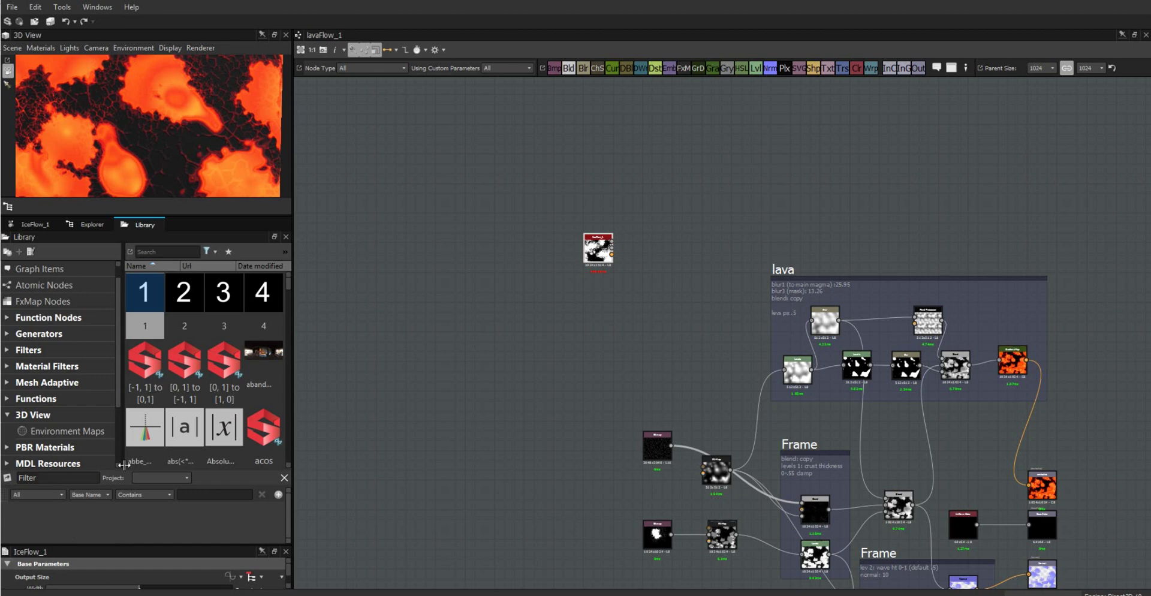
pyautogui.moveTo(120, 412); pyautogui.dragTo(118, 459)
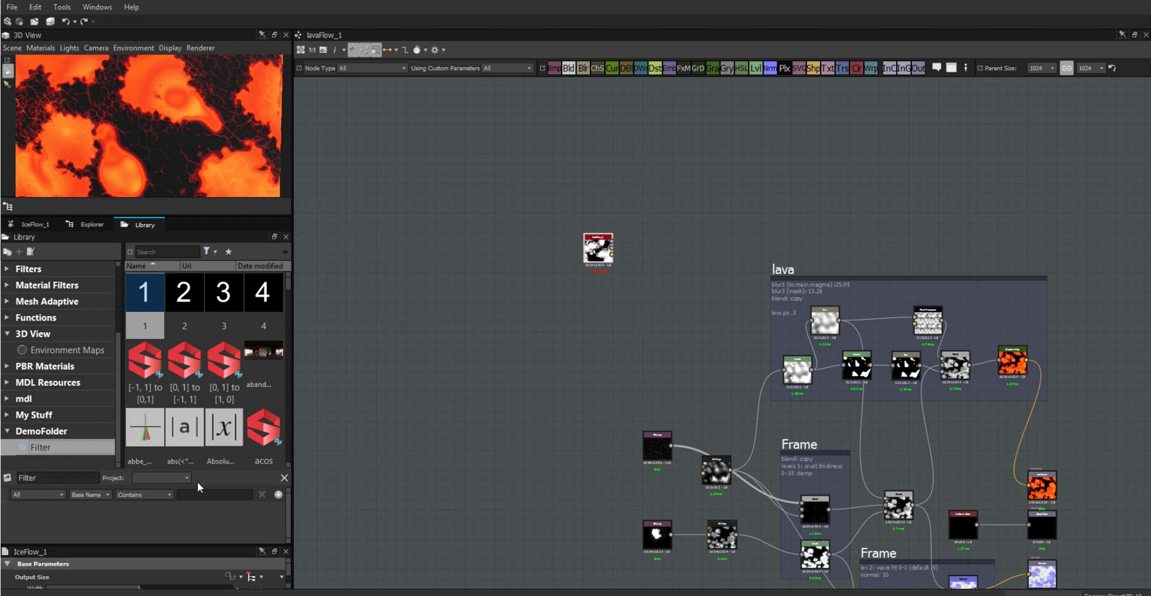
pyautogui.doubleClick(27, 478)
pyautogui.write('st')
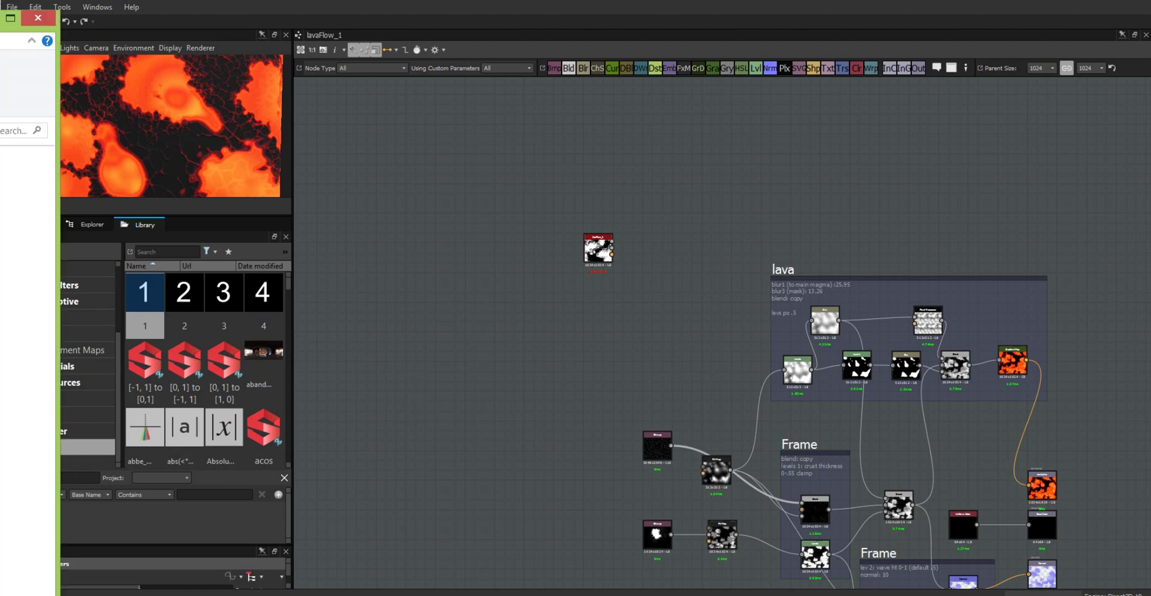
pyautogui.moveTo(0, 96); pyautogui.dragTo(609, 96)
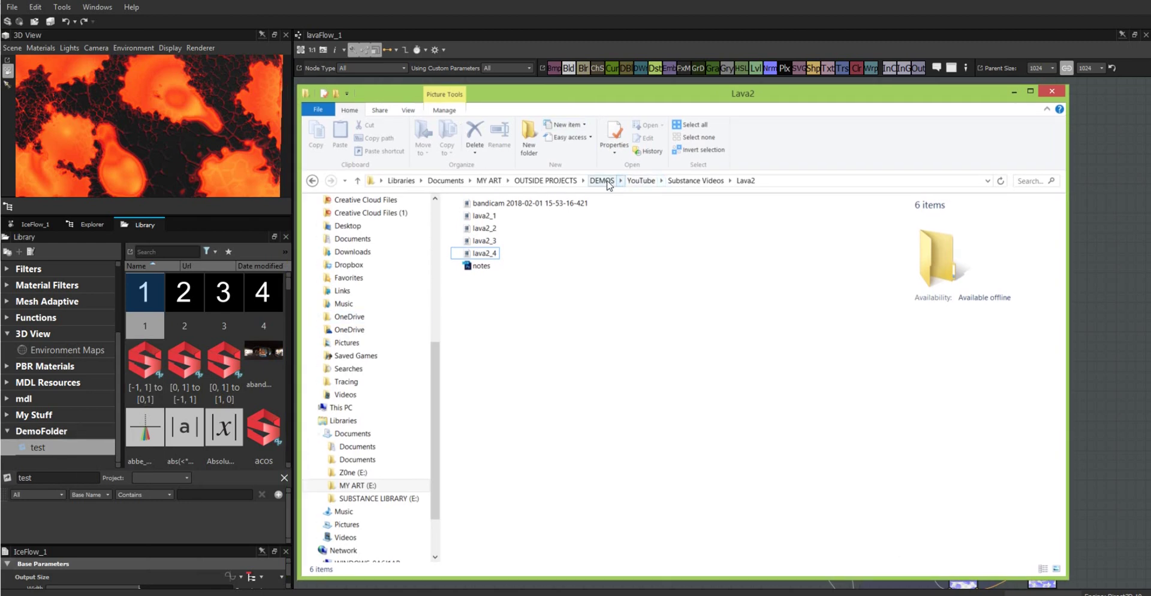
# Step: Open E:\Demos, view SimpleWater's properties, and copy its Location path
pyautogui.click(393, 499)
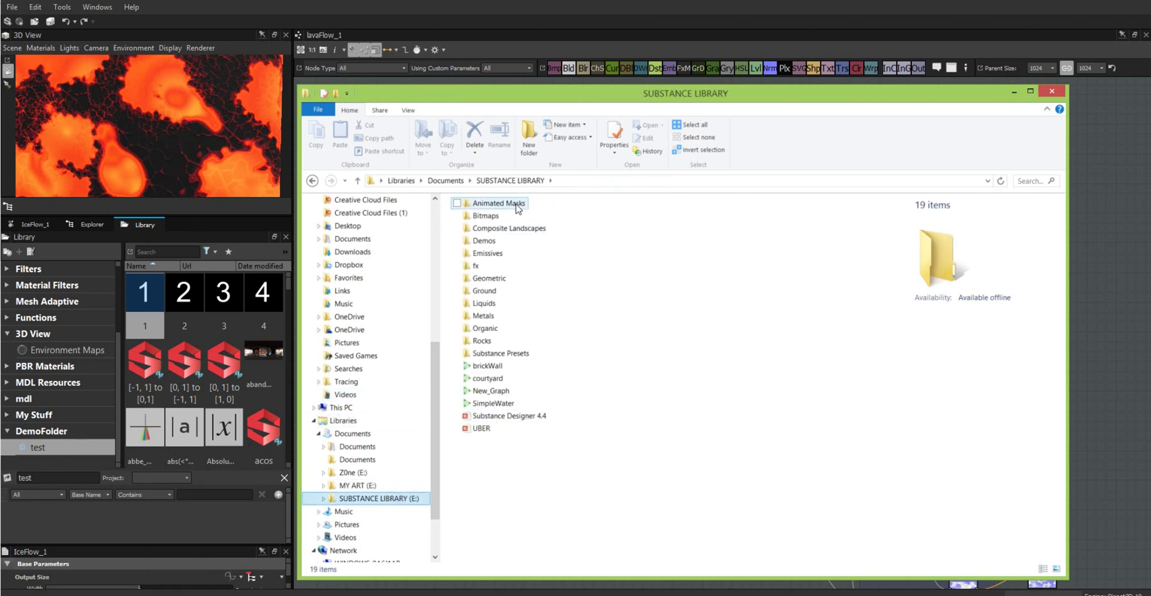
pyautogui.moveTo(489, 243)
pyautogui.click(490, 243)
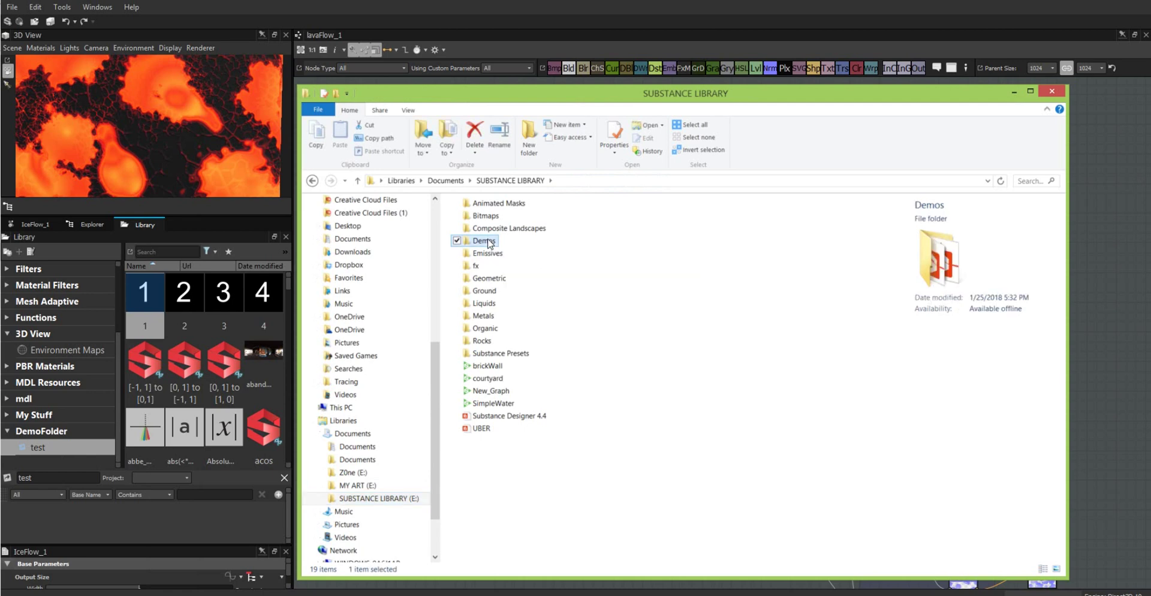
pyautogui.doubleClick(489, 242)
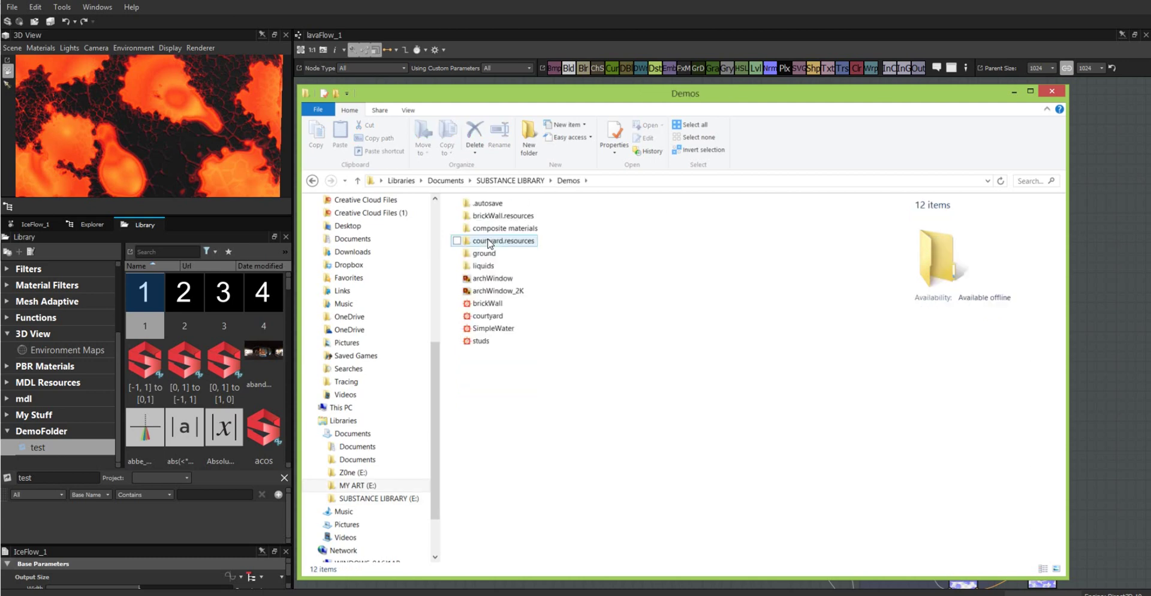
pyautogui.click(486, 331)
pyautogui.rightClick(485, 328)
pyautogui.click(444, 499)
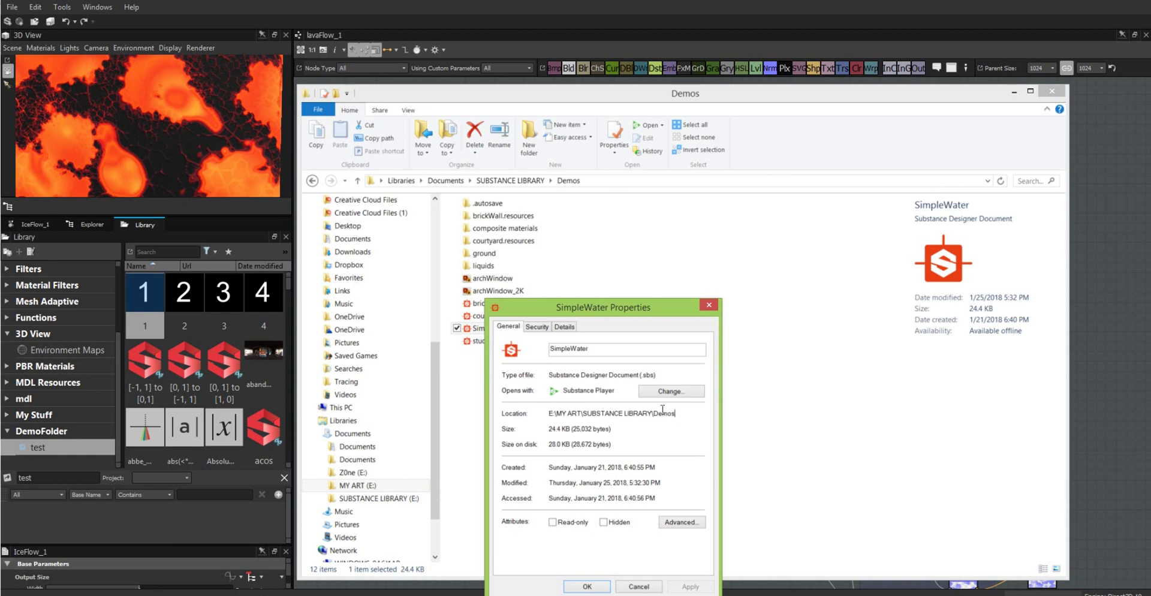
pyautogui.moveTo(676, 413); pyautogui.dragTo(530, 423)
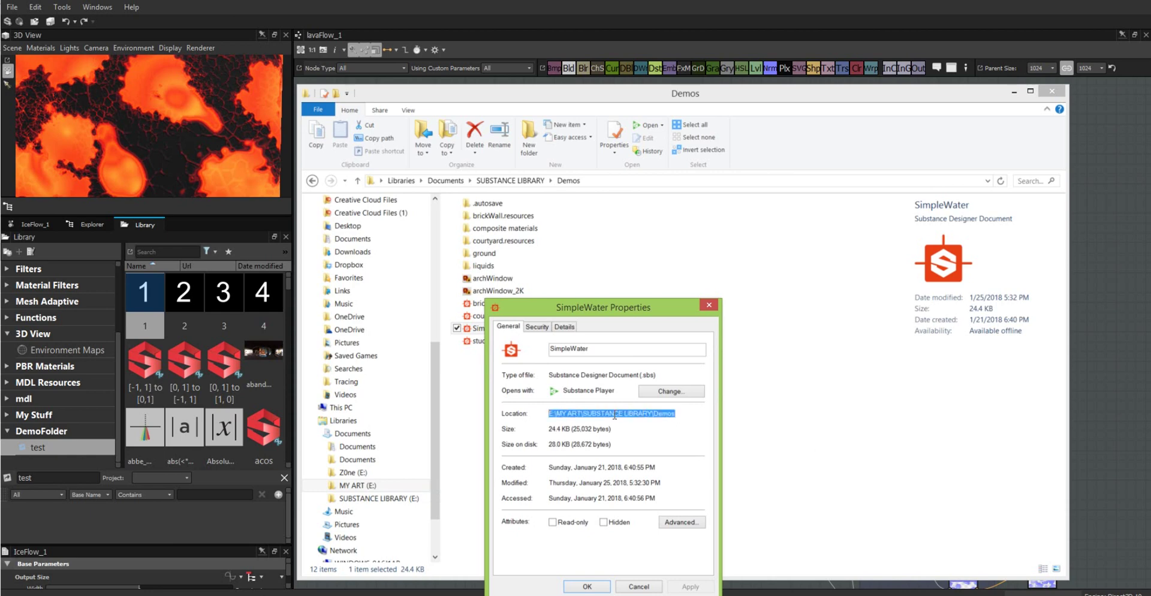
pyautogui.click(709, 305)
# Step: Paste the copied Demos path as the test filter's value and match it on Url
pyautogui.click(1014, 92)
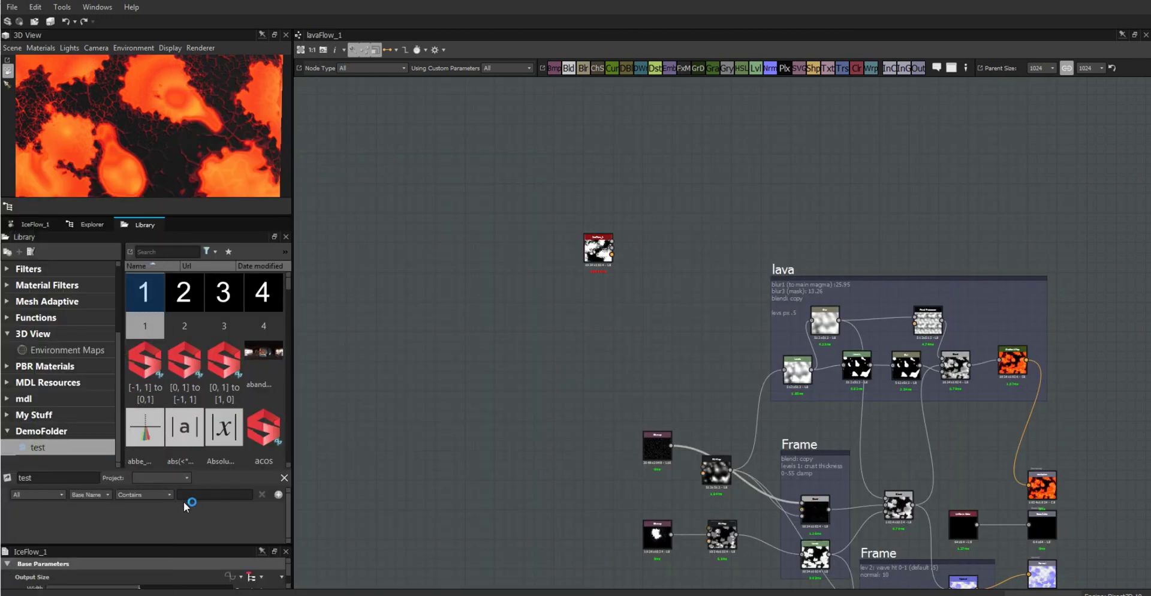
pyautogui.click(203, 496)
pyautogui.hotkey('ctrl', 'v')
pyautogui.click(110, 494)
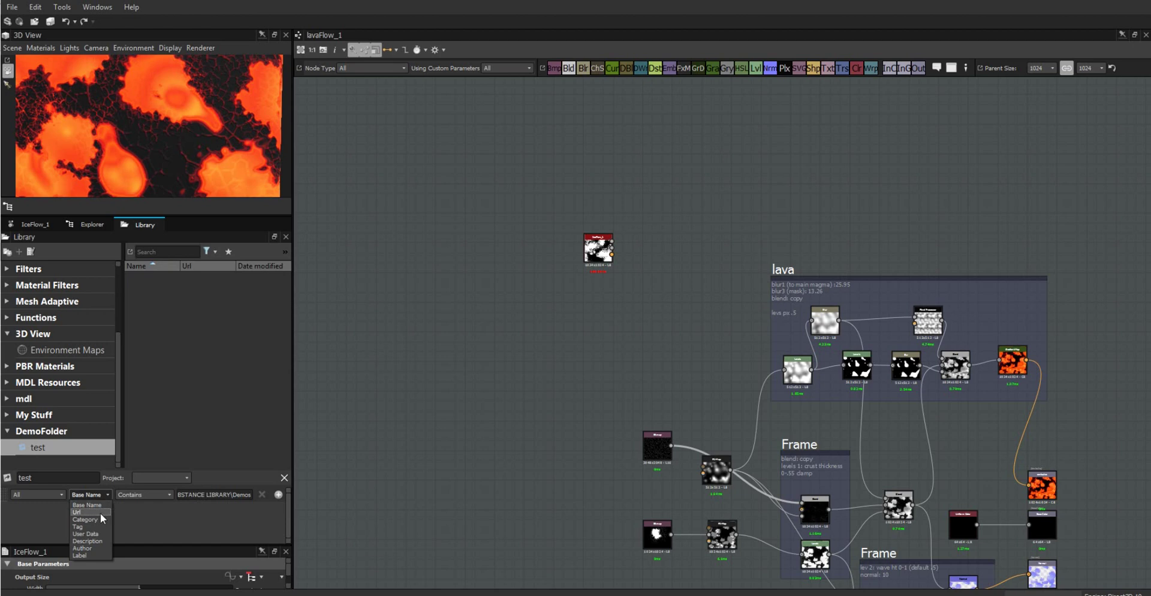
pyautogui.click(99, 513)
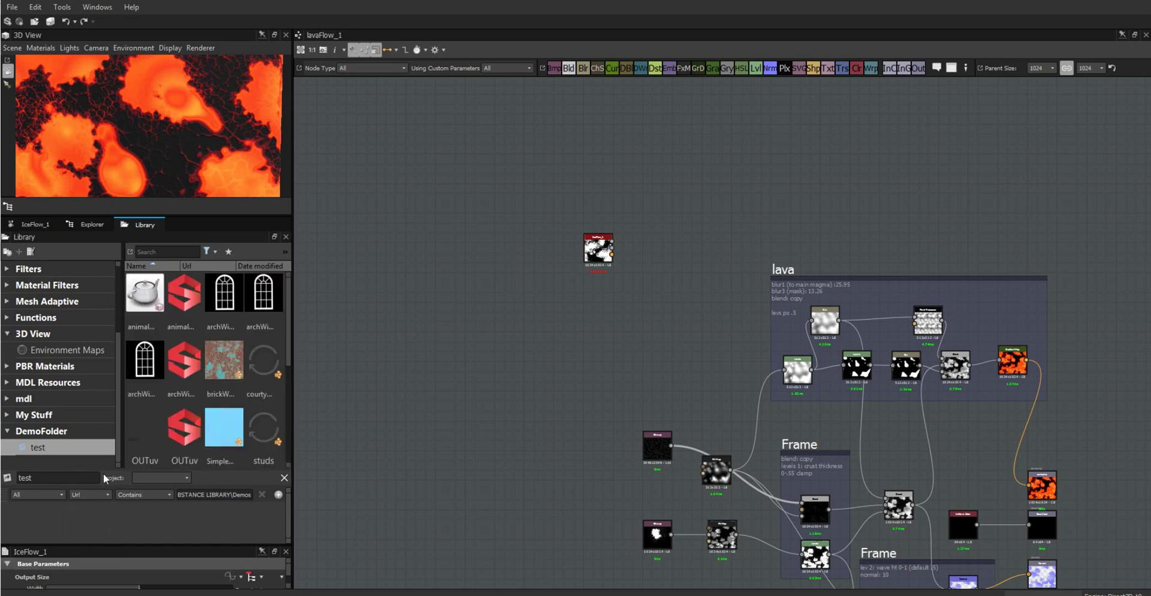
# Step: Select DemoFolder and the test filter to view the matching items
pyautogui.click(78, 432)
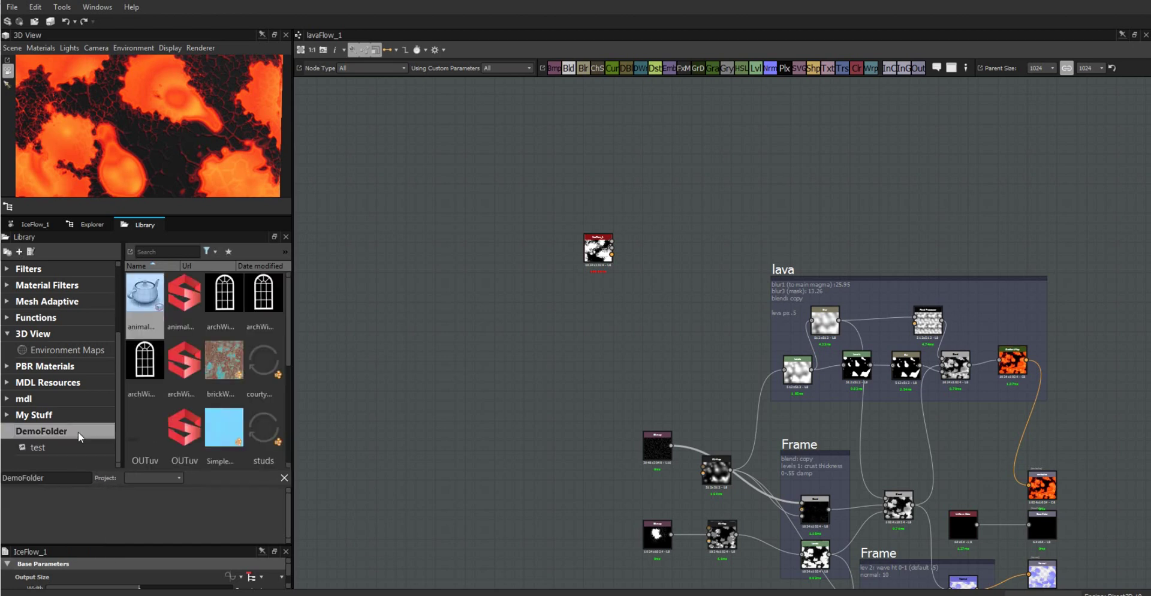
pyautogui.click(75, 448)
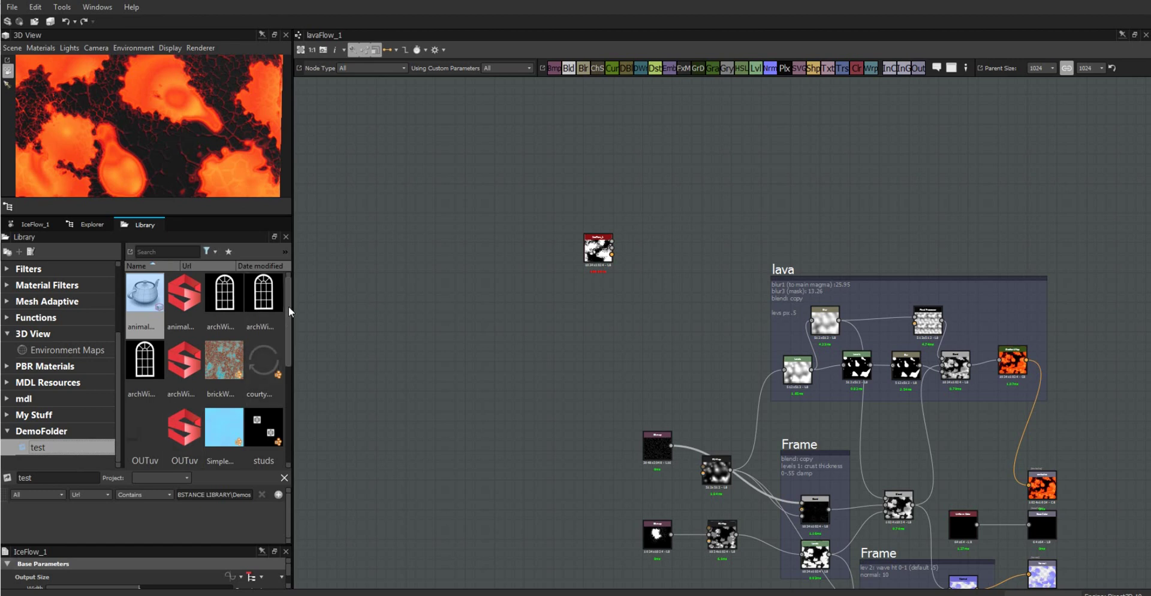
pyautogui.moveTo(289, 305); pyautogui.dragTo(285, 424)
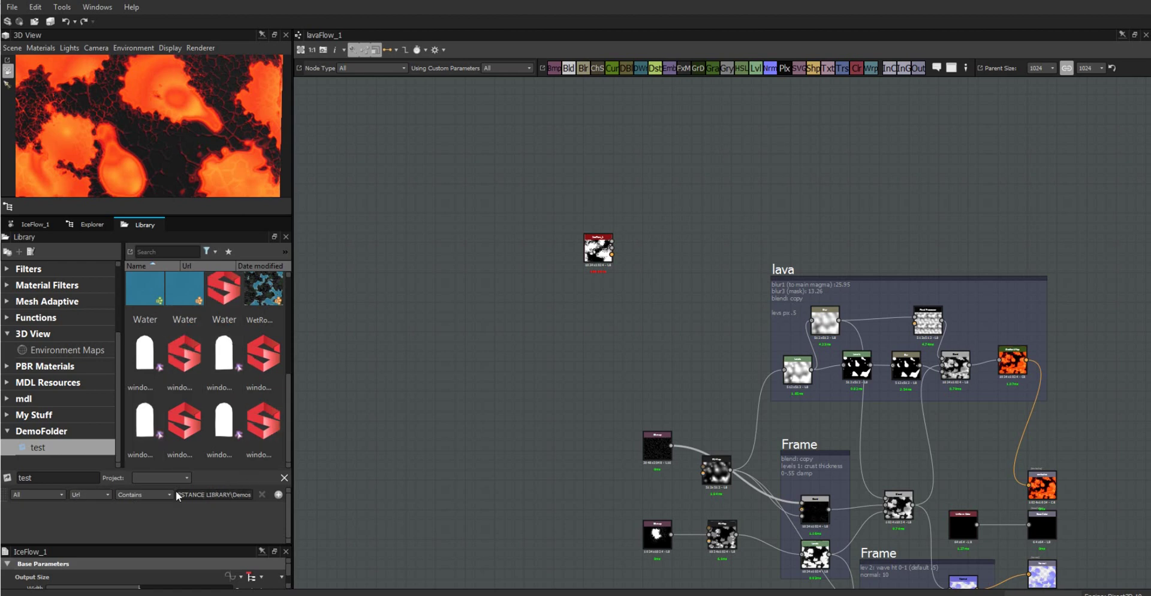
# Step: Keeping Url criterion, switch item type to Bitmap, then Light Profile, then back to All
pyautogui.click(106, 493)
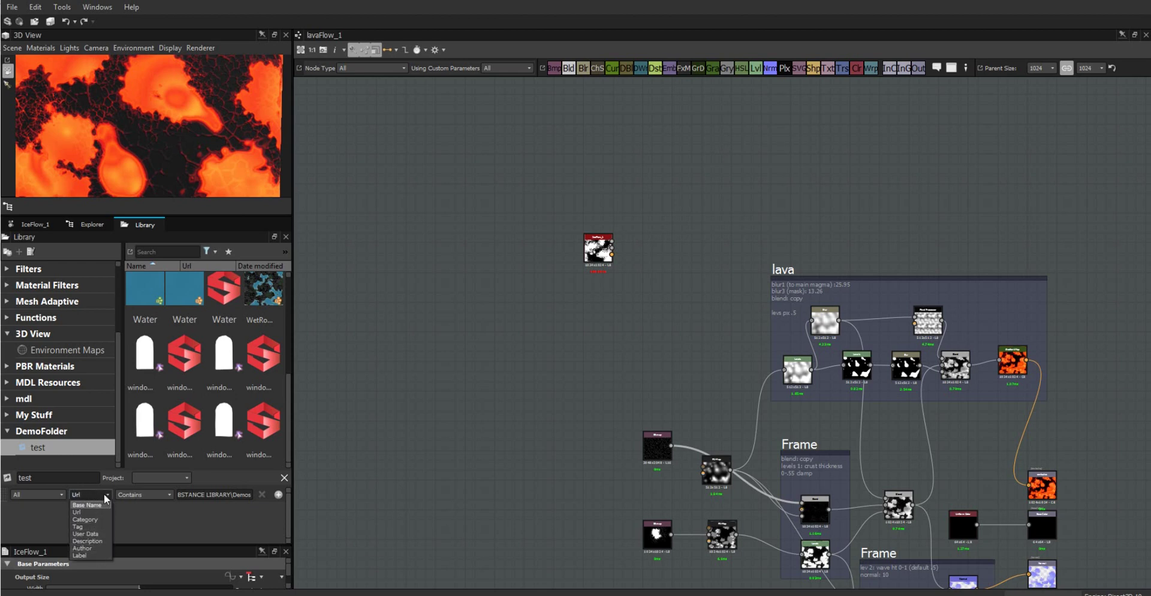
pyautogui.click(78, 512)
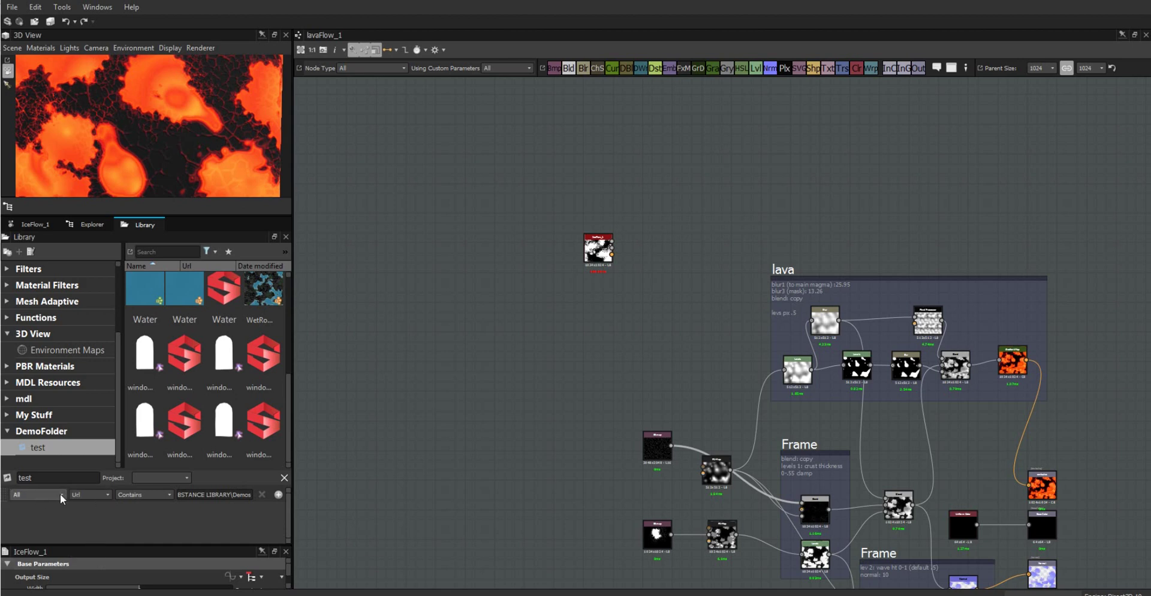
pyautogui.click(60, 494)
pyautogui.click(41, 512)
pyautogui.click(62, 496)
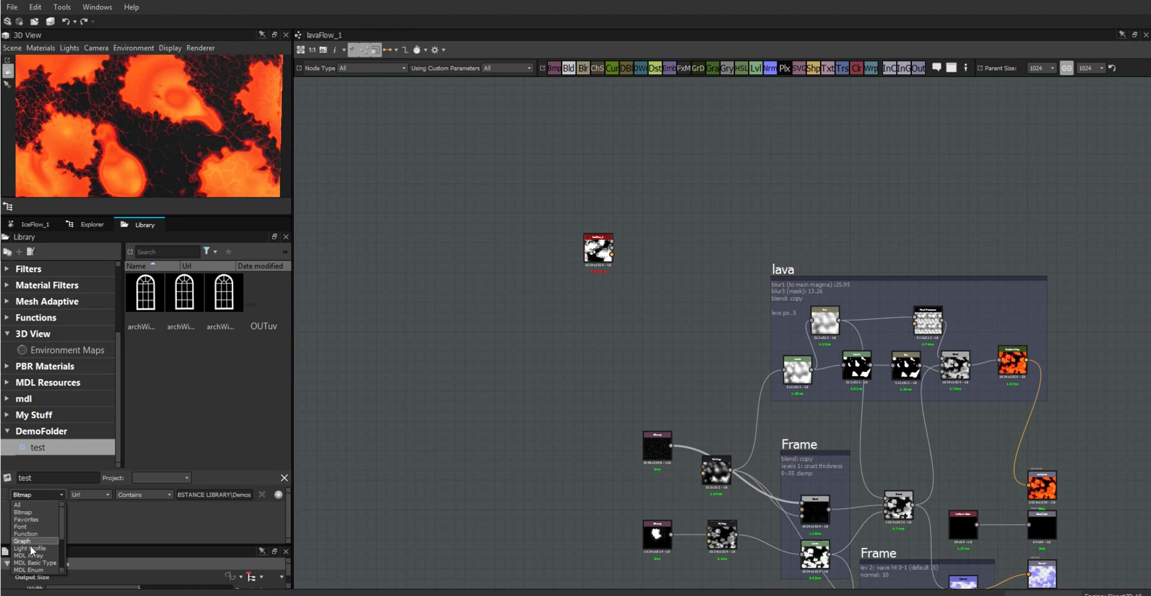
pyautogui.click(30, 546)
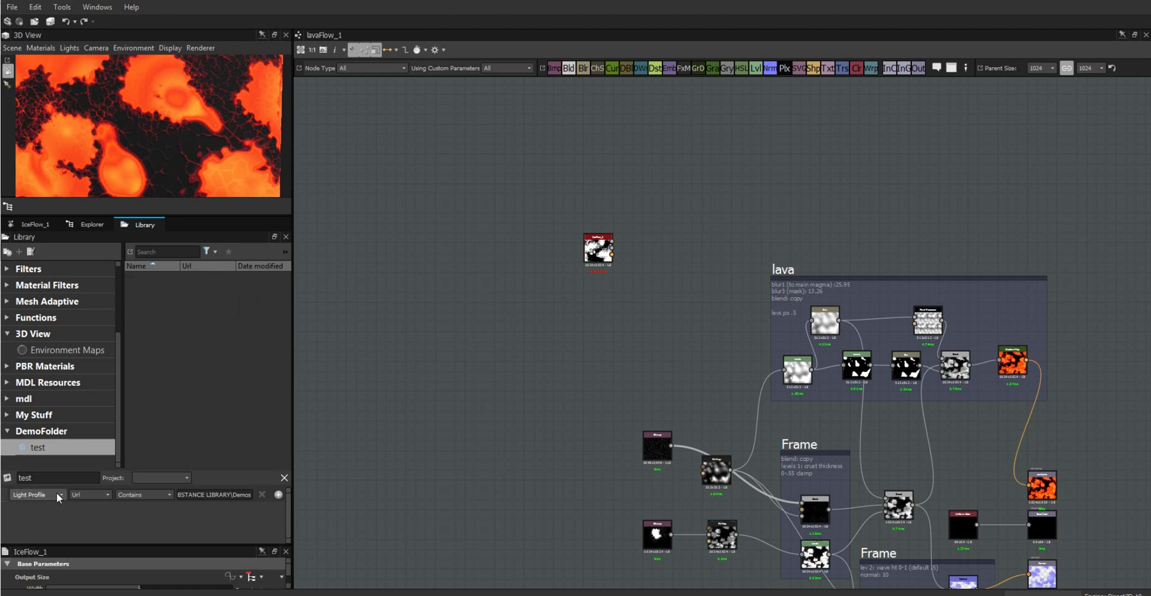
pyautogui.click(57, 492)
pyautogui.click(46, 503)
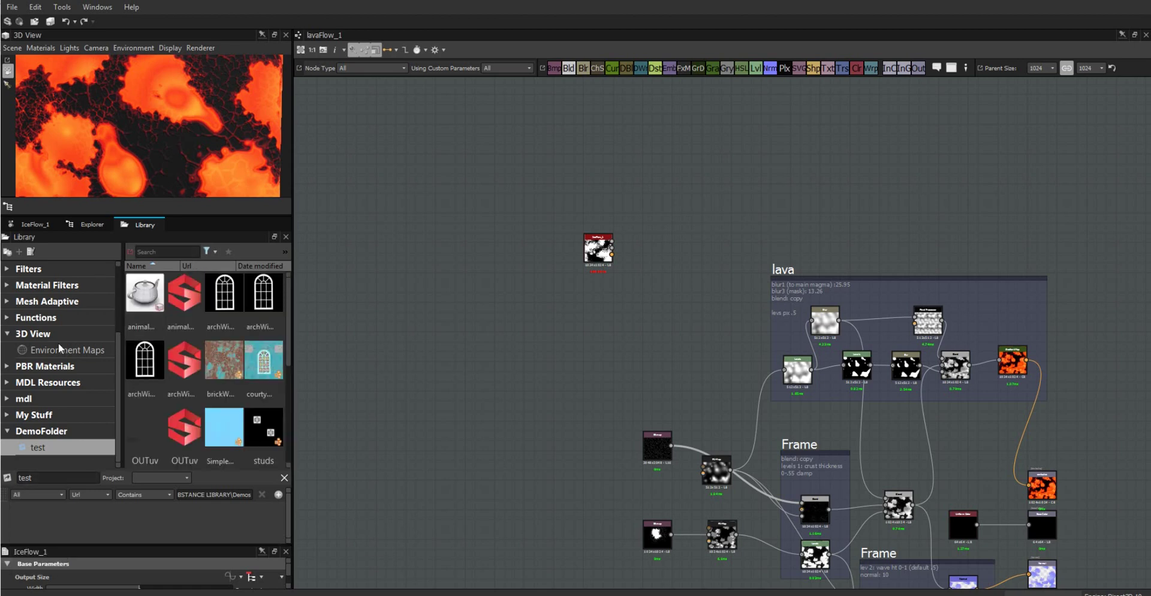
# Step: Expand My Stuff in the Library tree and list its items and subfolders
pyautogui.click(8, 415)
pyautogui.click(55, 416)
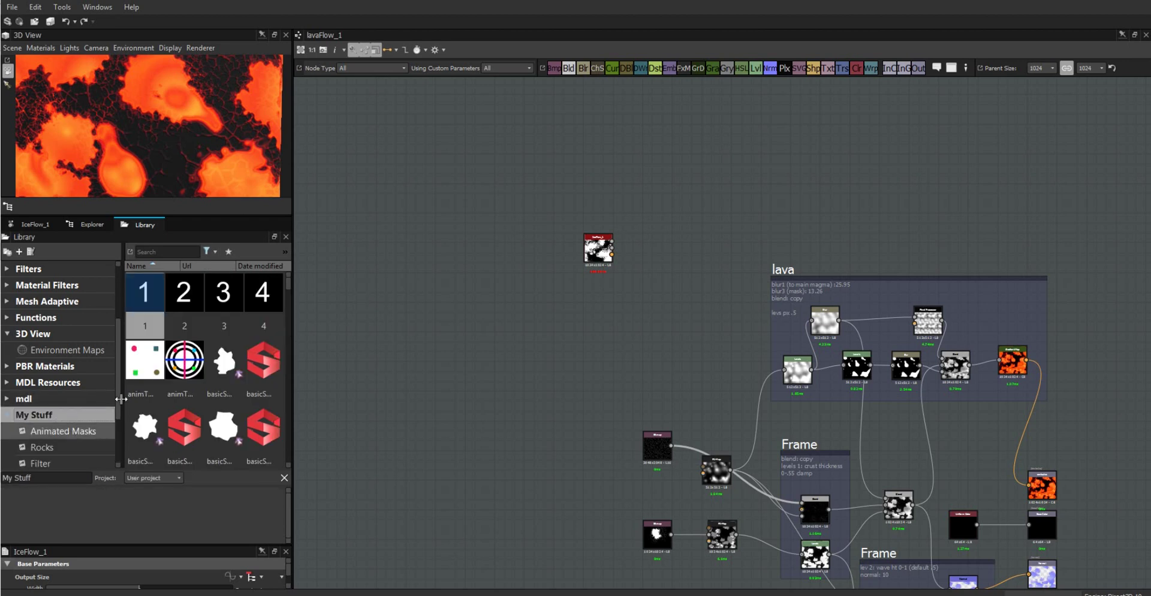
pyautogui.moveTo(118, 410); pyautogui.dragTo(120, 454)
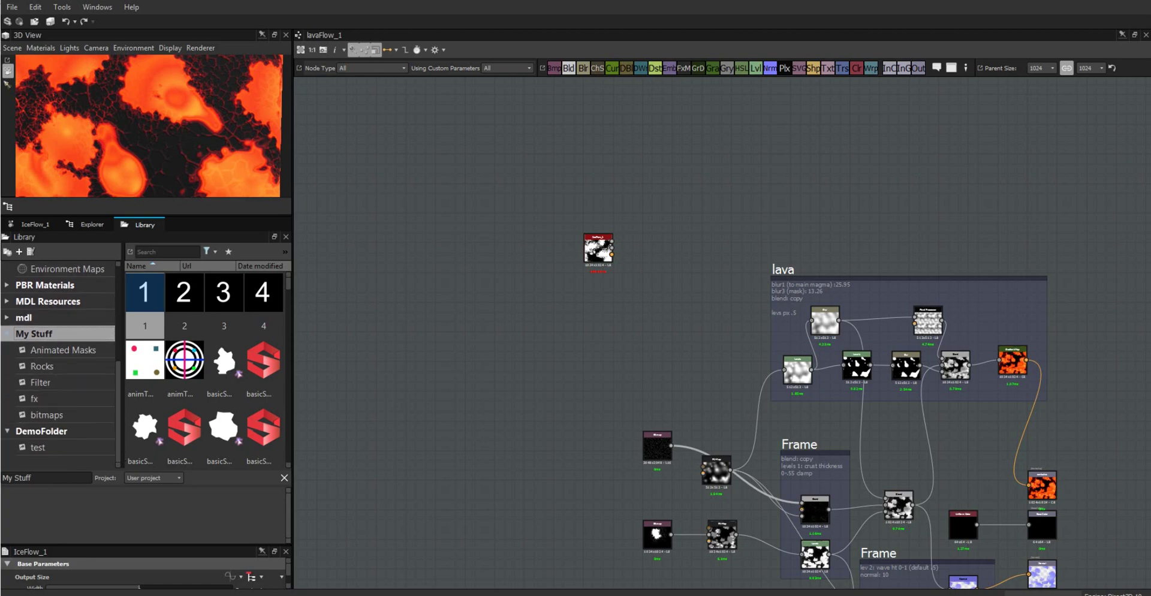
# Step: In File Explorer, go up to the SUBSTANCE LIBRARY folder, then hide the window again
pyautogui.hotkey('alt', 'Tab')
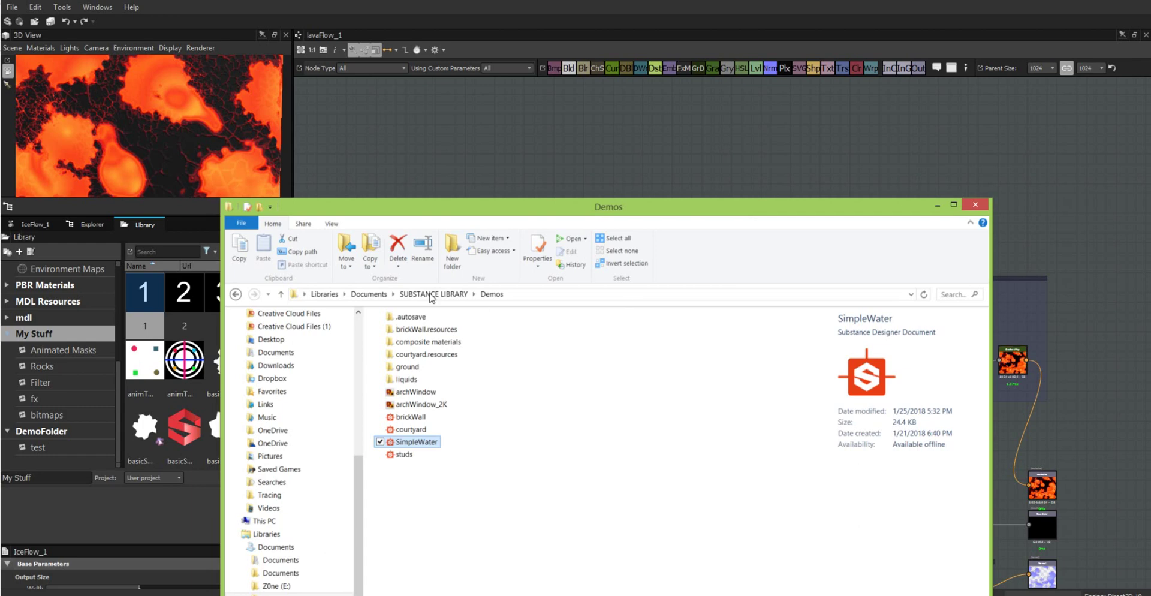
pyautogui.click(434, 294)
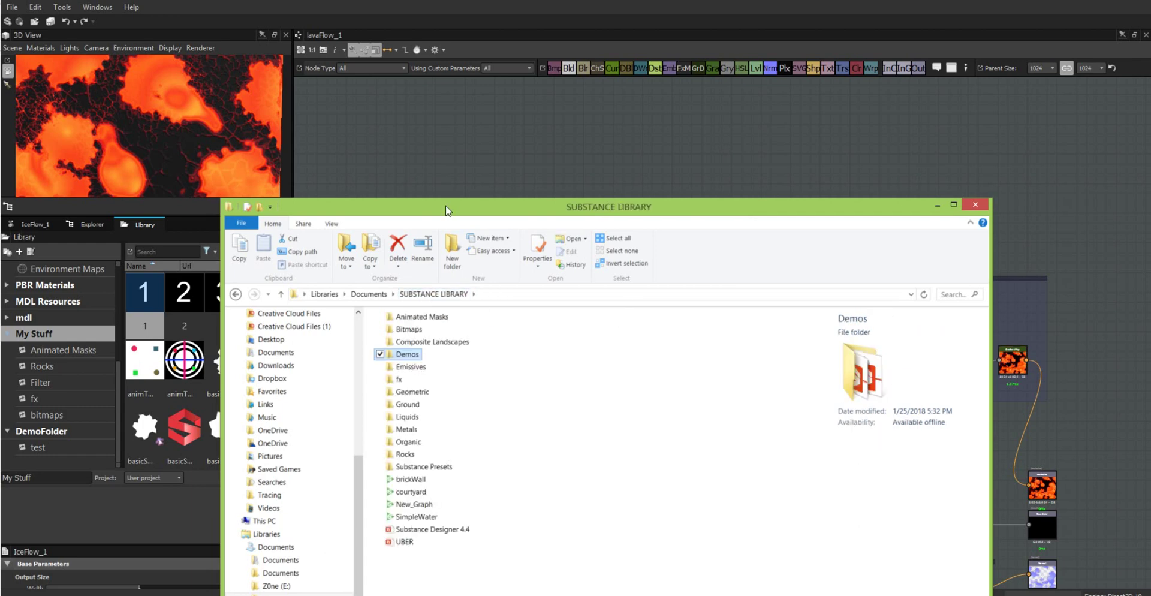
pyautogui.moveTo(441, 205); pyautogui.dragTo(618, 151)
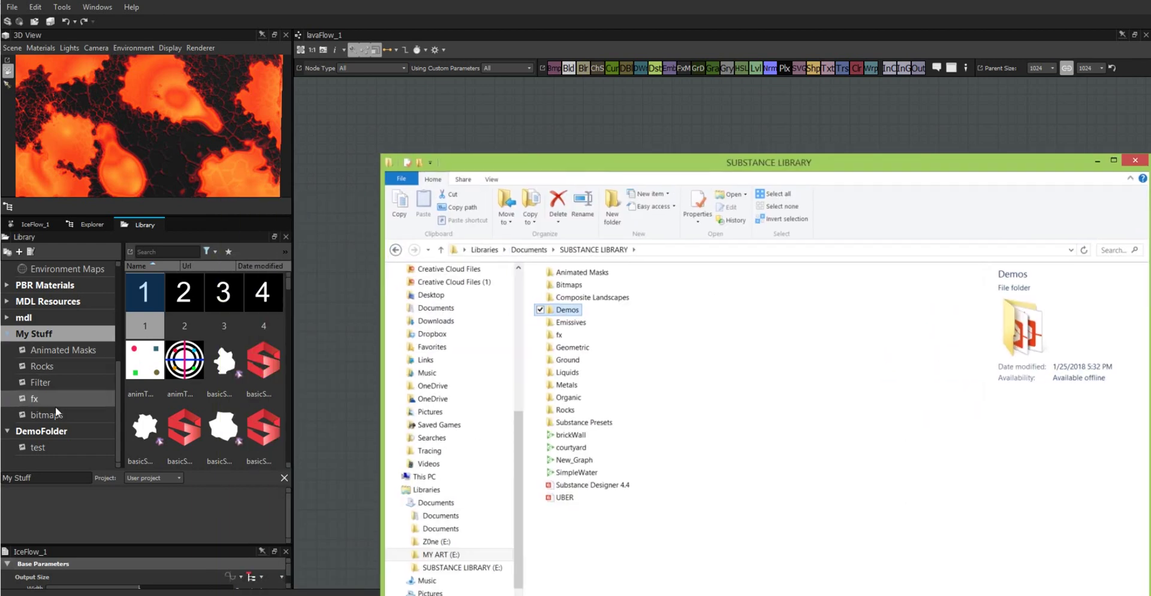
pyautogui.moveTo(1007, 163); pyautogui.dragTo(56, 265)
pyautogui.hotkey('alt', 'Tab')
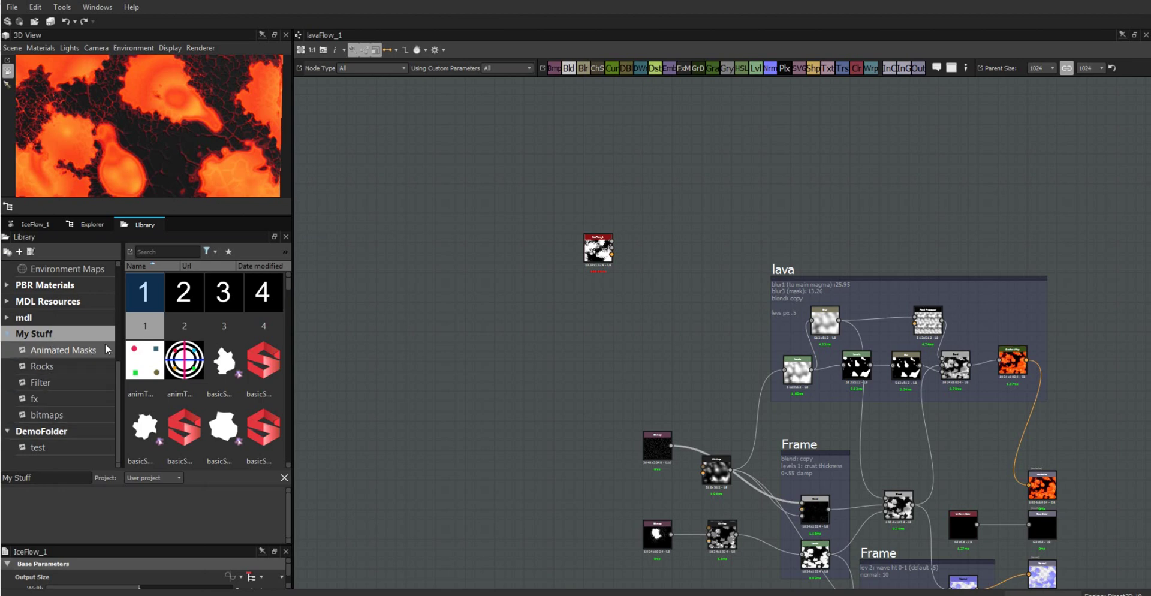
# Step: Browse bitmaps, then Rocks, and drop the cave_dryStone material into the lavaFlow_1 graph
pyautogui.scroll(1, 121, 375)
pyautogui.scroll(1, 121, 362)
pyautogui.scroll(-2, 120, 362)
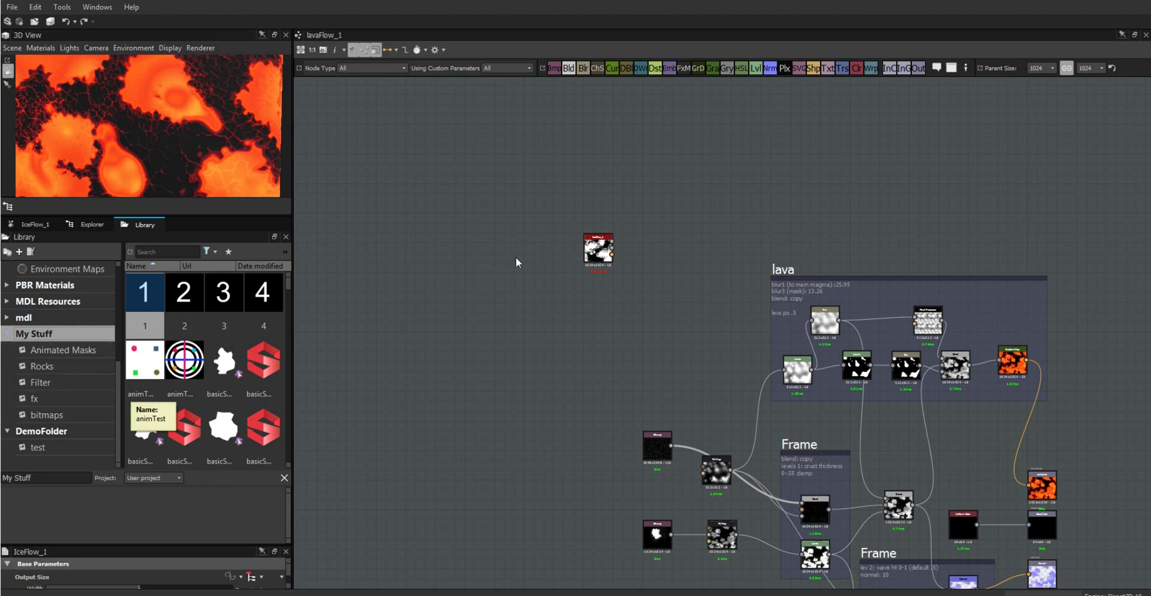
pyautogui.click(30, 415)
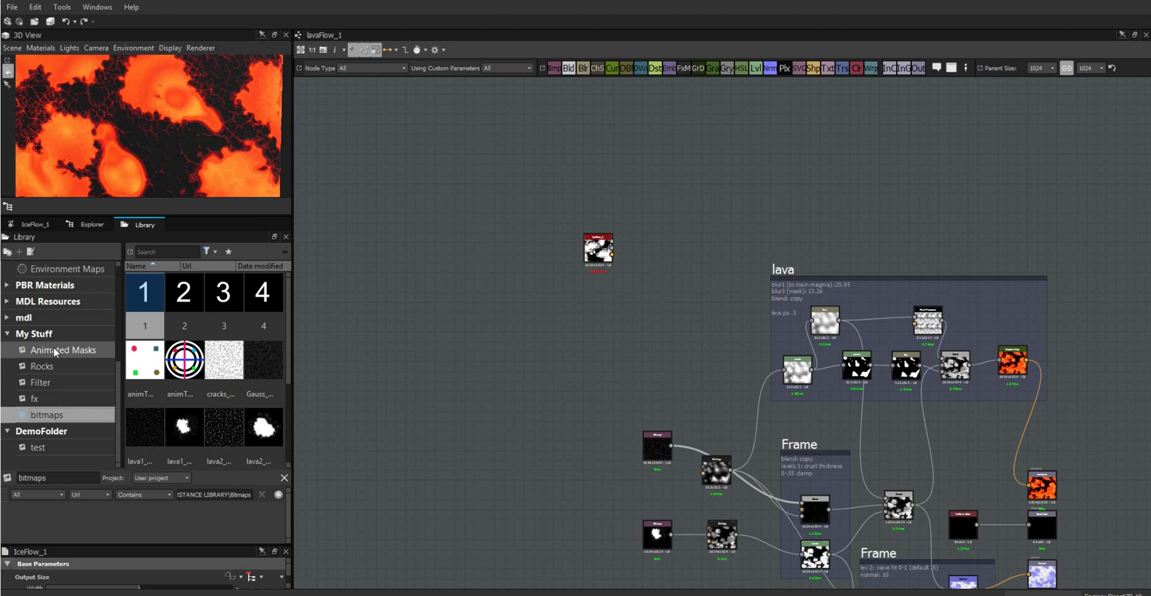
pyautogui.click(49, 367)
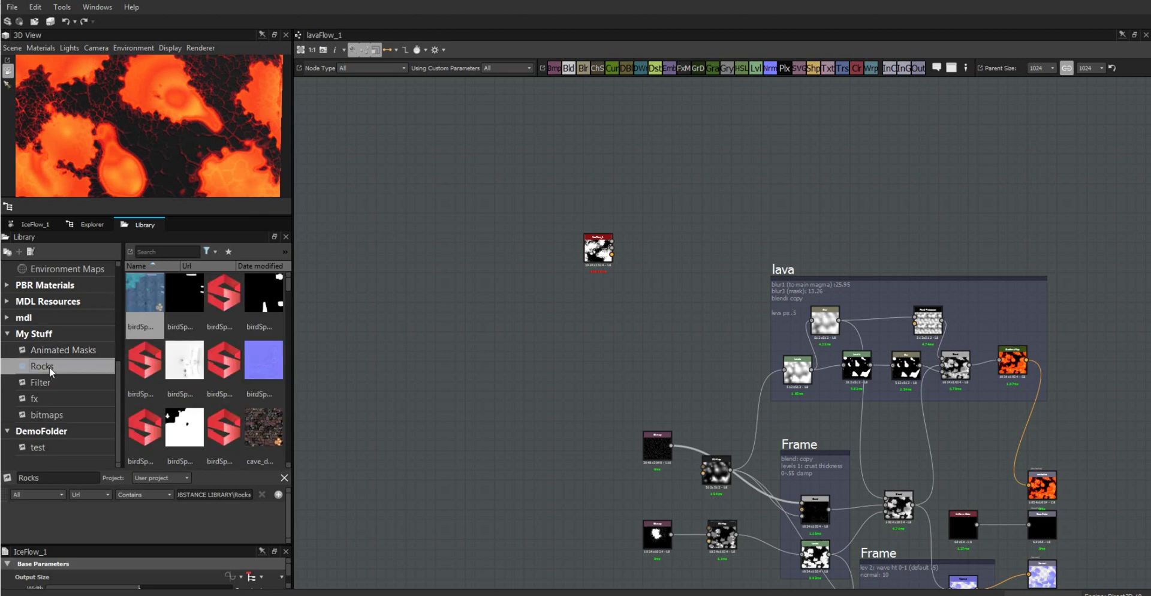
pyautogui.moveTo(259, 415); pyautogui.dragTo(399, 246)
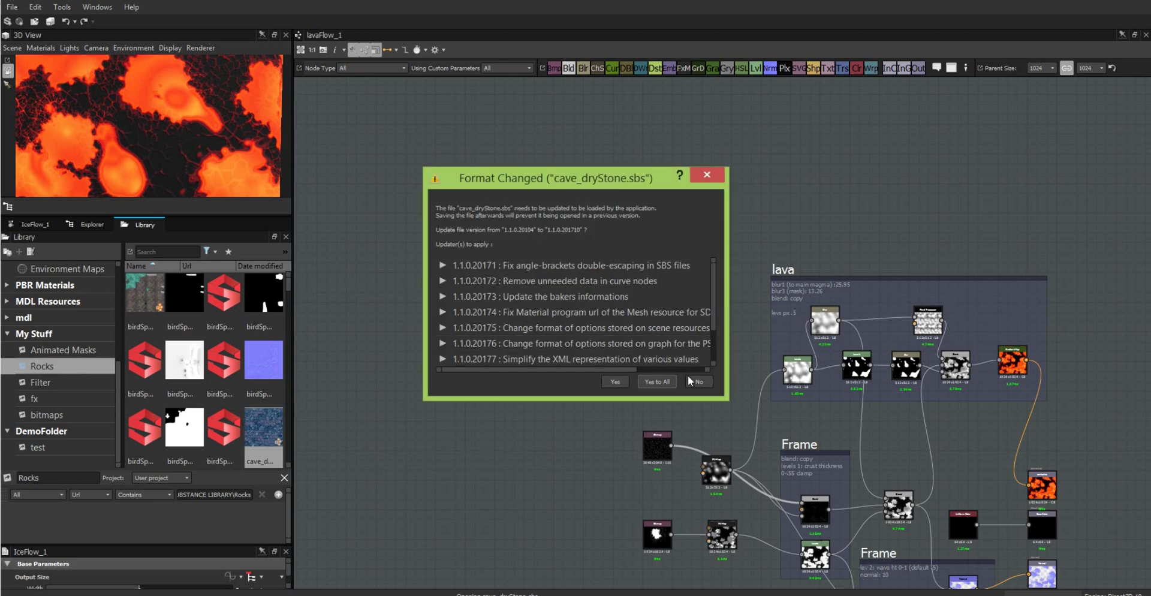
# Step: Choose Yes to All for the Format Changed prompt and dismiss the update report
pyautogui.click(654, 382)
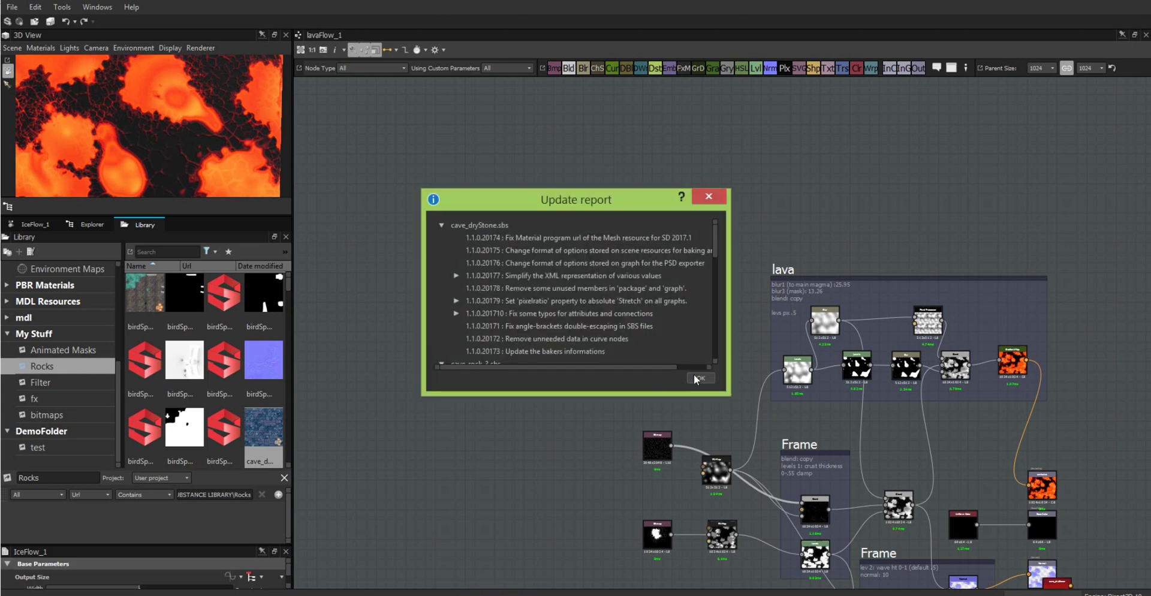
pyautogui.click(699, 377)
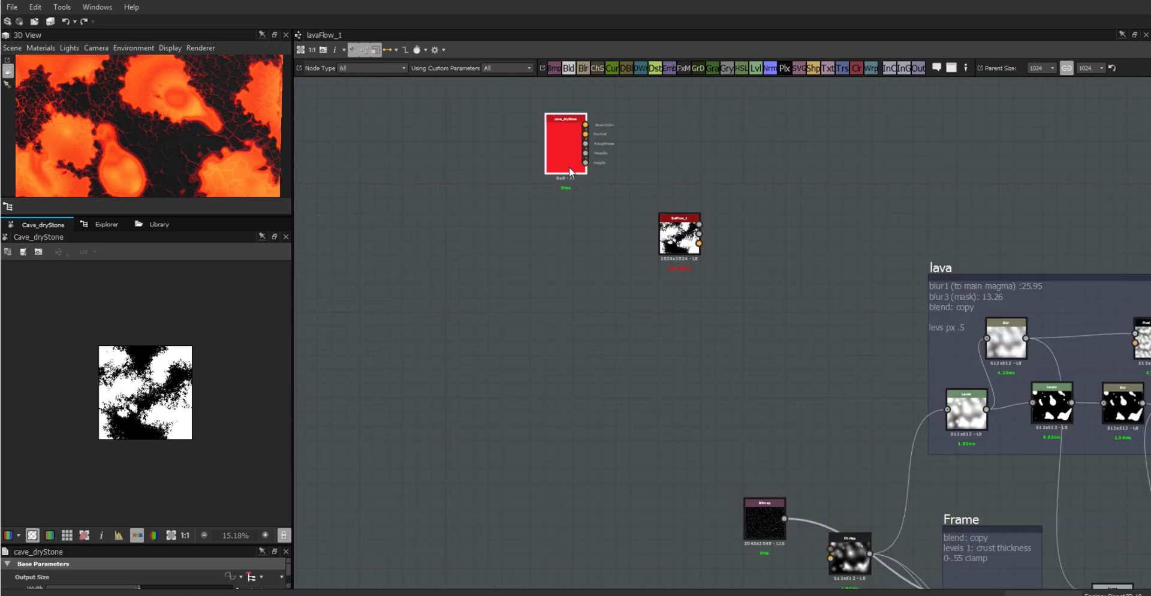
# Step: Test pulling two links from cave_dryStone's Base Color output
pyautogui.scroll(-2, 713, 243)
pyautogui.scroll(-2, 713, 241)
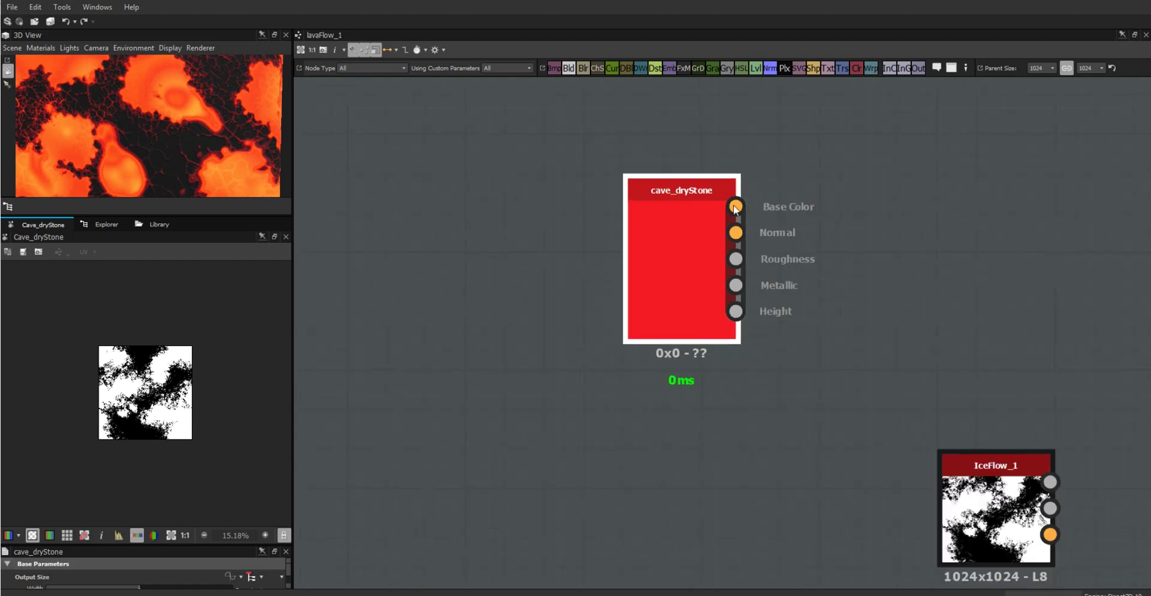
pyautogui.moveTo(736, 208); pyautogui.dragTo(1031, 231)
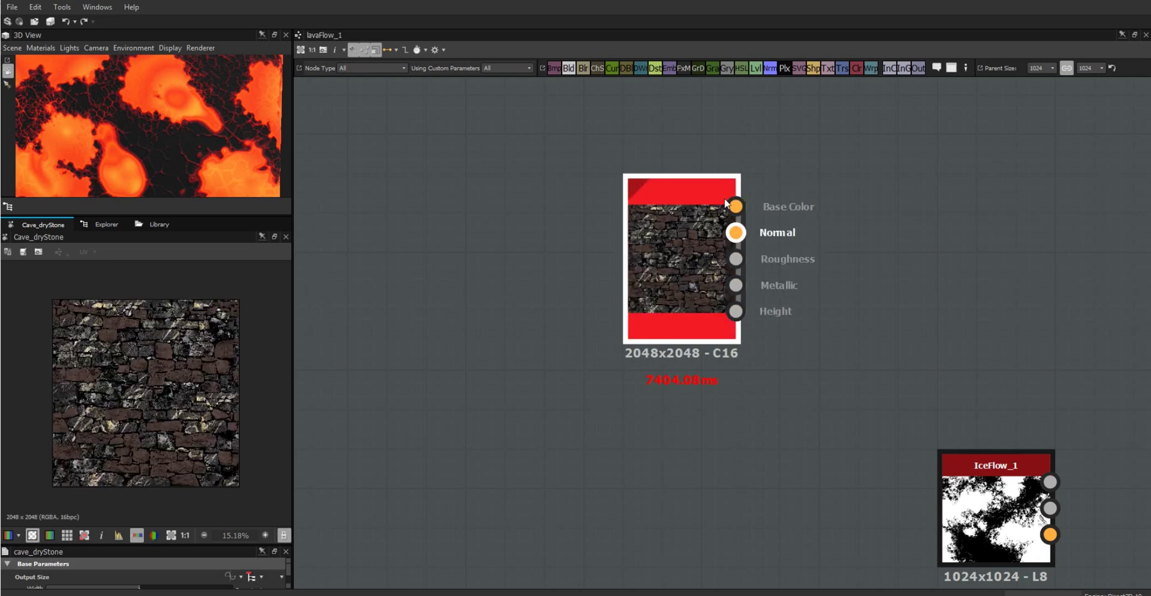
pyautogui.moveTo(732, 204); pyautogui.dragTo(1092, 261)
# Step: Delete the cave_dryStone and IceFlow_1 nodes from the lavaFlow_1 graph
pyautogui.scroll(-1, 1070, 300)
pyautogui.scroll(-2, 1070, 300)
pyautogui.moveTo(1067, 308); pyautogui.dragTo(611, 166, button='middle')
pyautogui.scroll(-1, 891, 263)
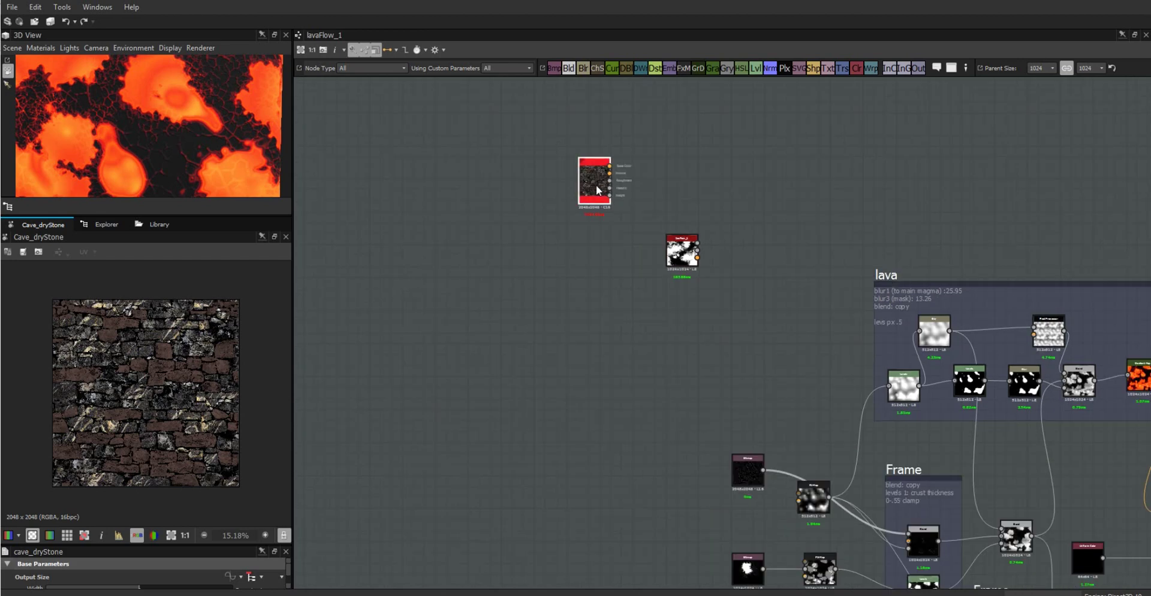
pyautogui.press('Delete')
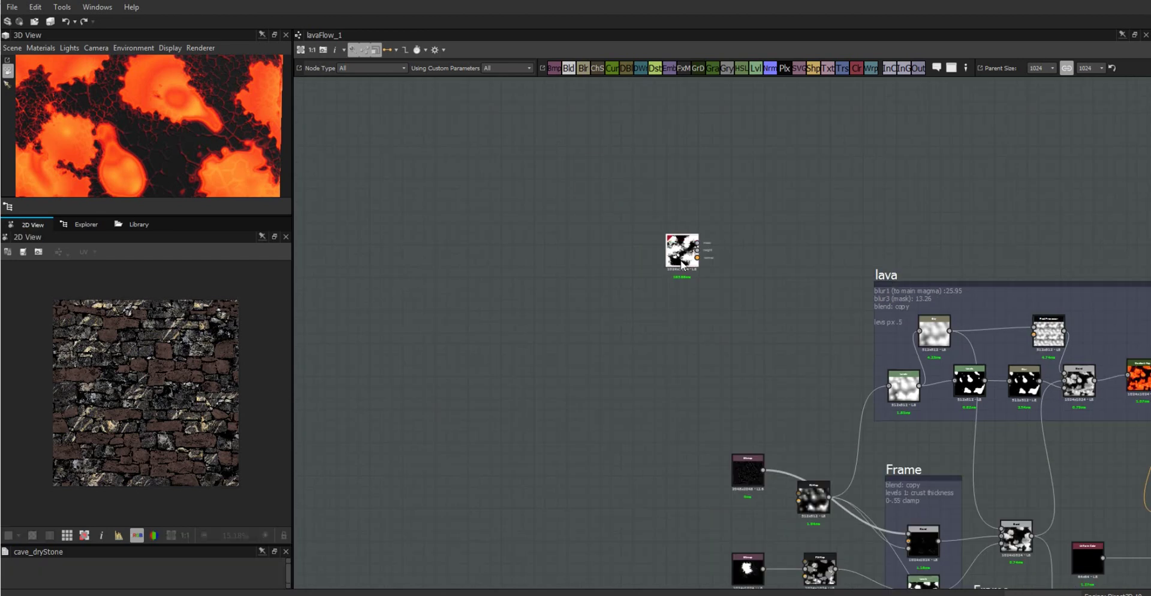
pyautogui.press('Delete')
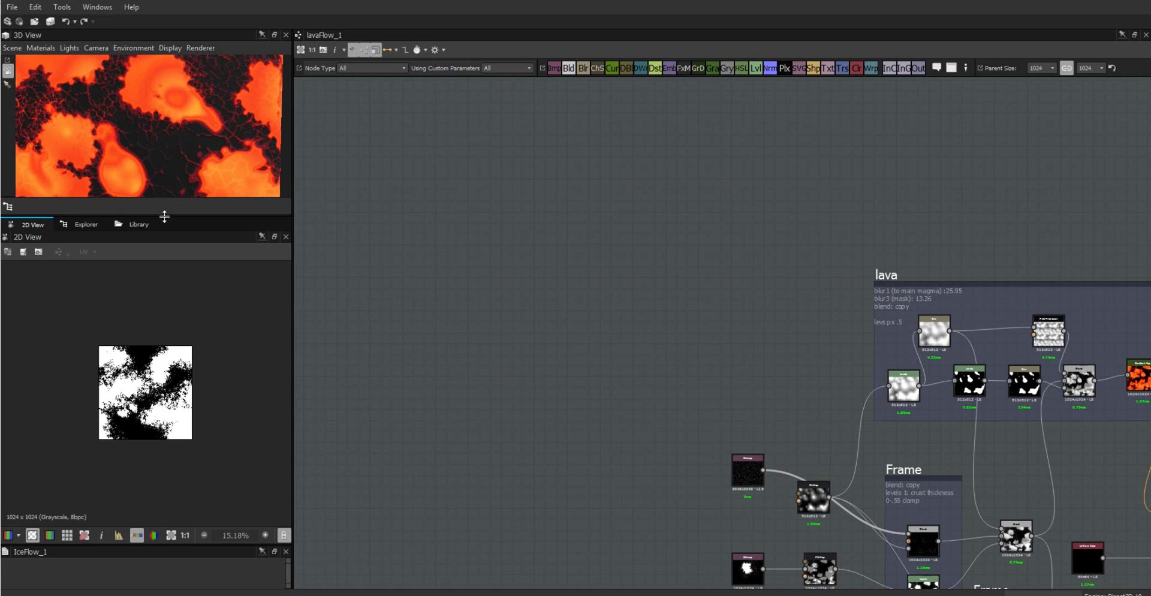